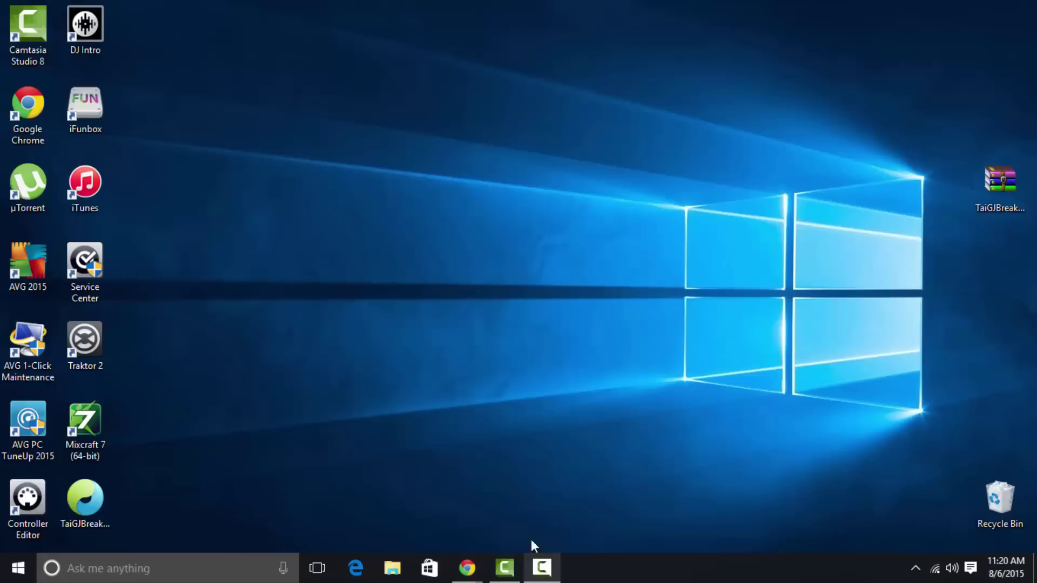
Step: Restore the VirtualDJ site in Chrome and reach the VirtualDJ 8 PC download on Download.com
mouse_move(454, 568)
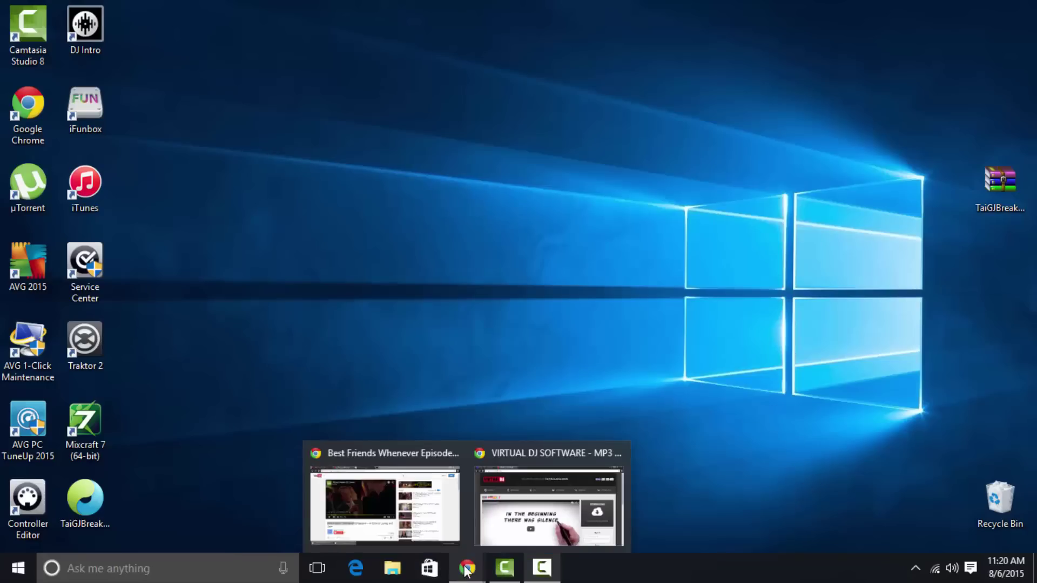
left_click(504, 518)
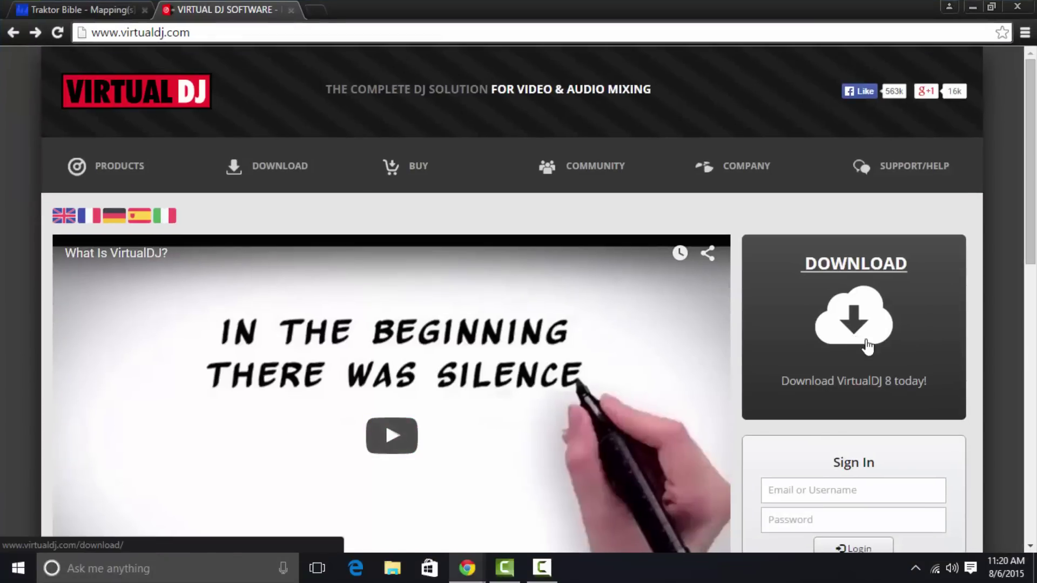
scroll(893, 363, "down", 4)
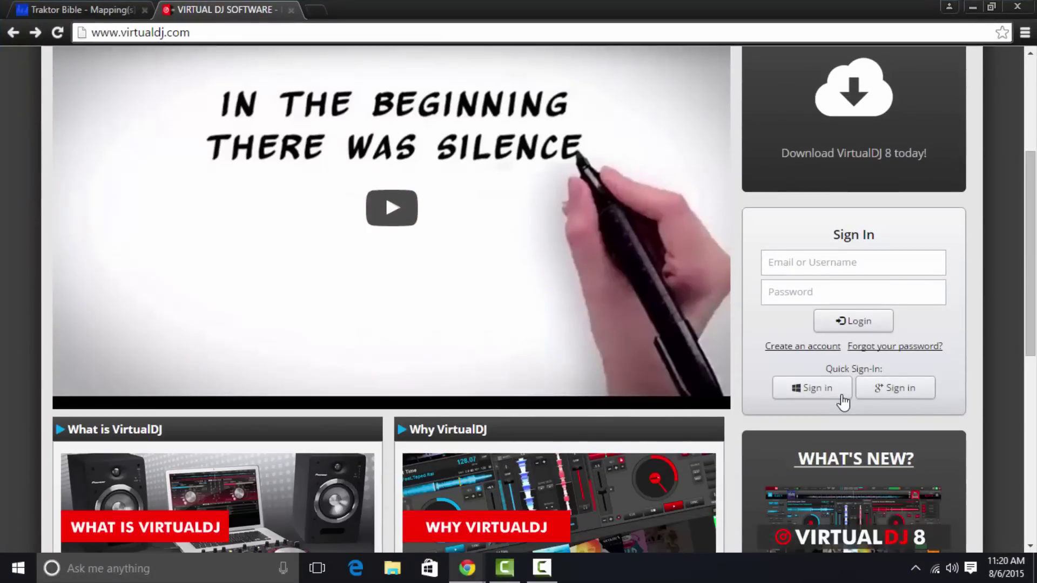
scroll(876, 387, "down", 5)
scroll(843, 378, "up", 10)
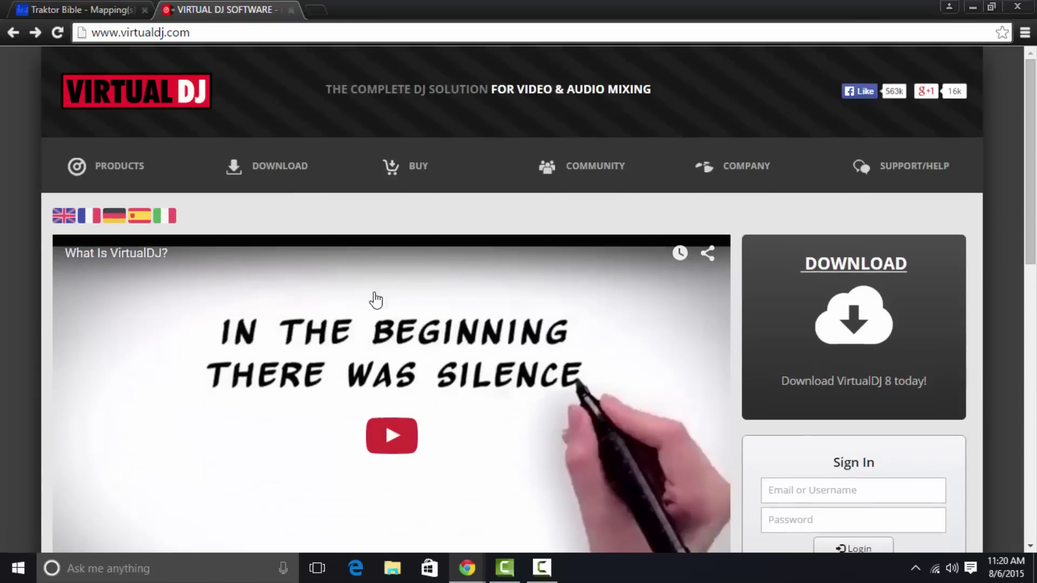
mouse_move(283, 167)
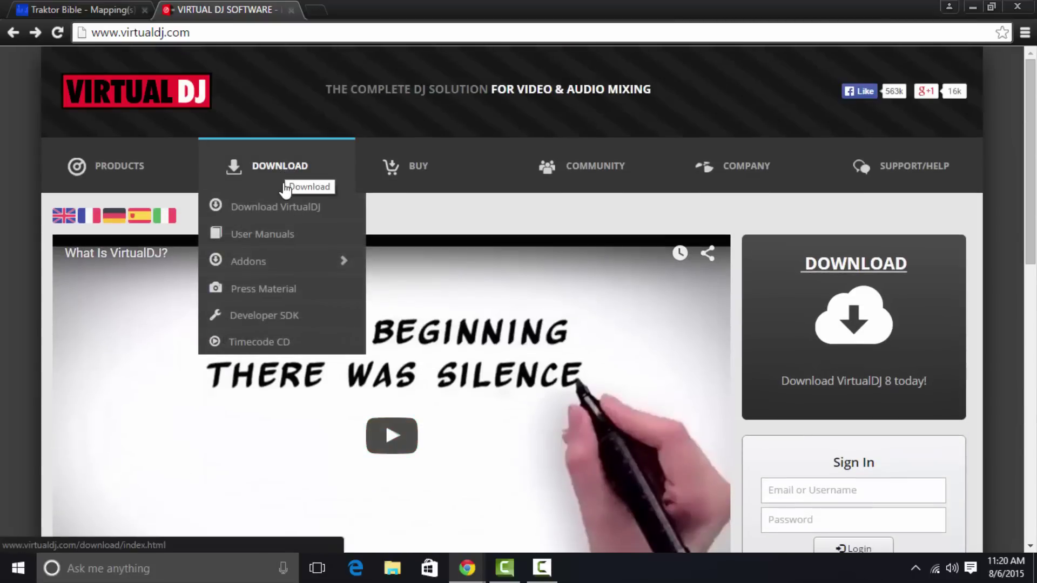
left_click(282, 207)
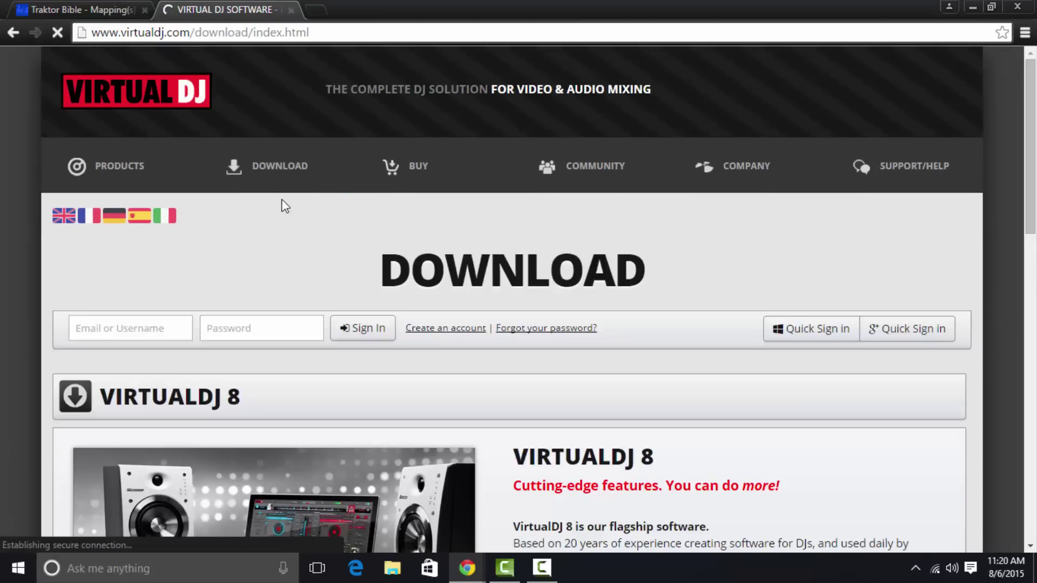
scroll(594, 270, "down", 8)
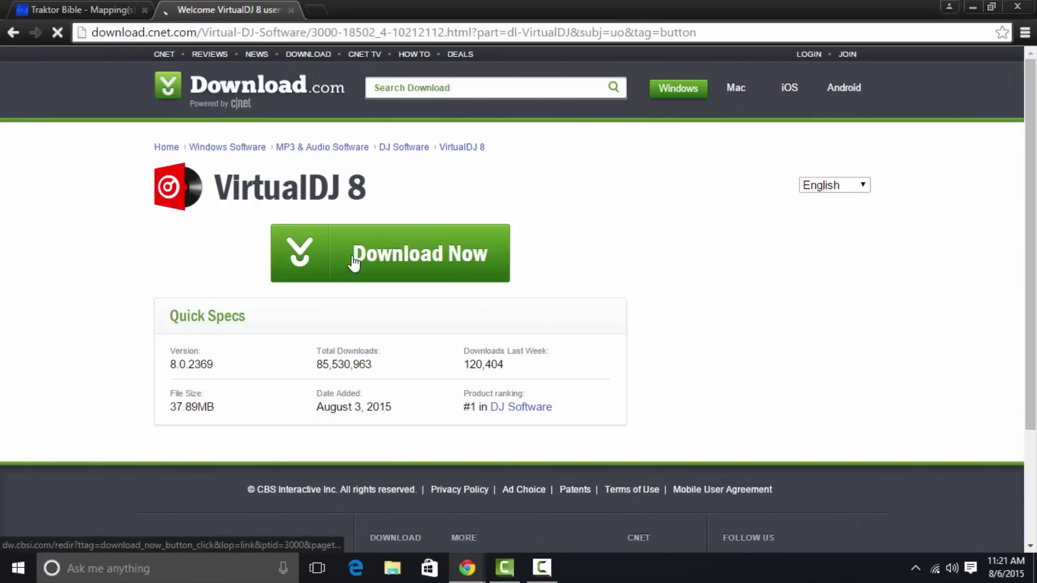
Step: Download the VirtualDJ 8 Windows installer (install_virtualdj .msi) from Download.com
left_click(399, 258)
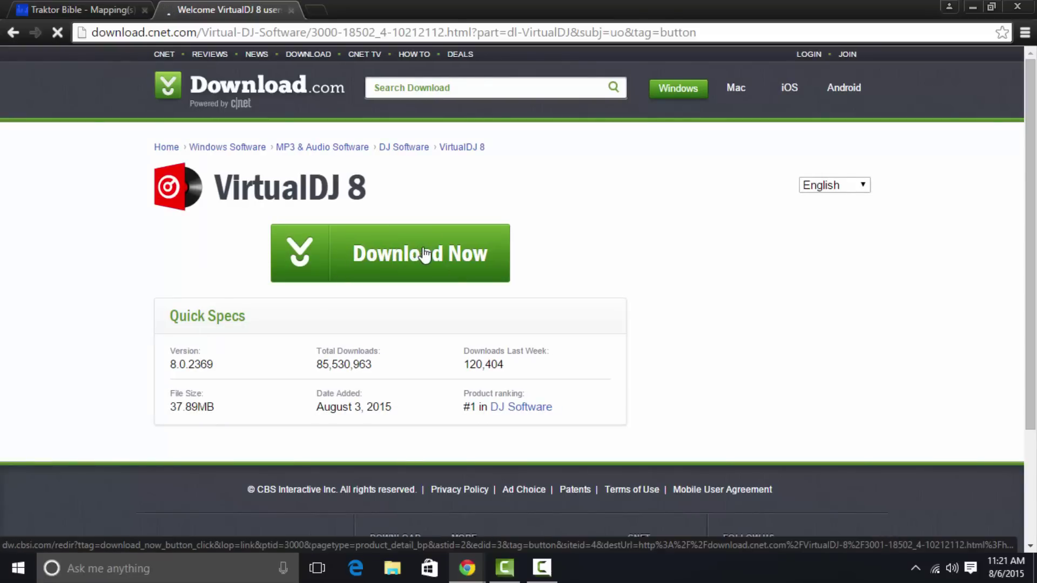
left_click(425, 254)
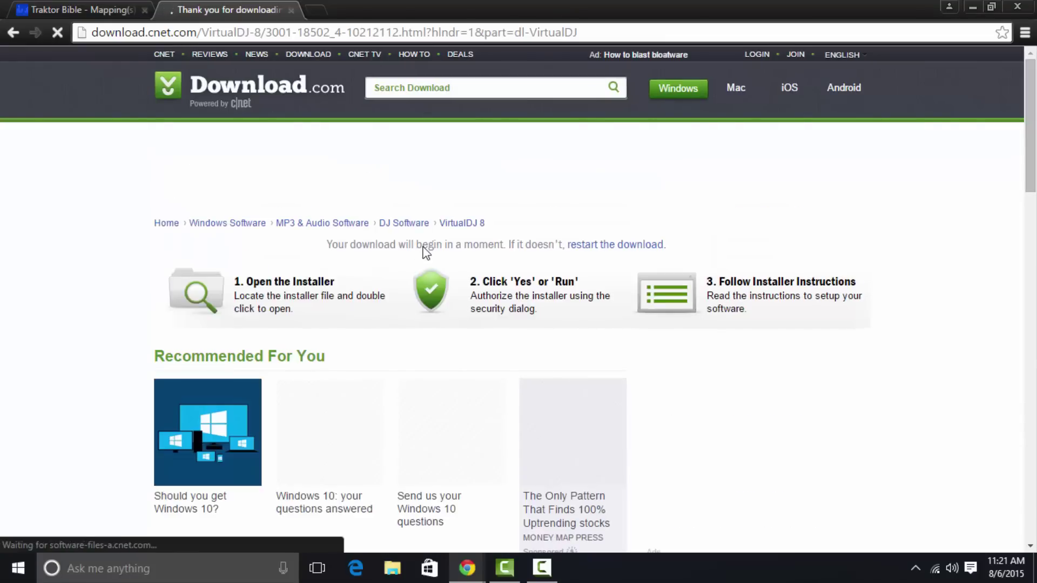
scroll(425, 251, "down", 3)
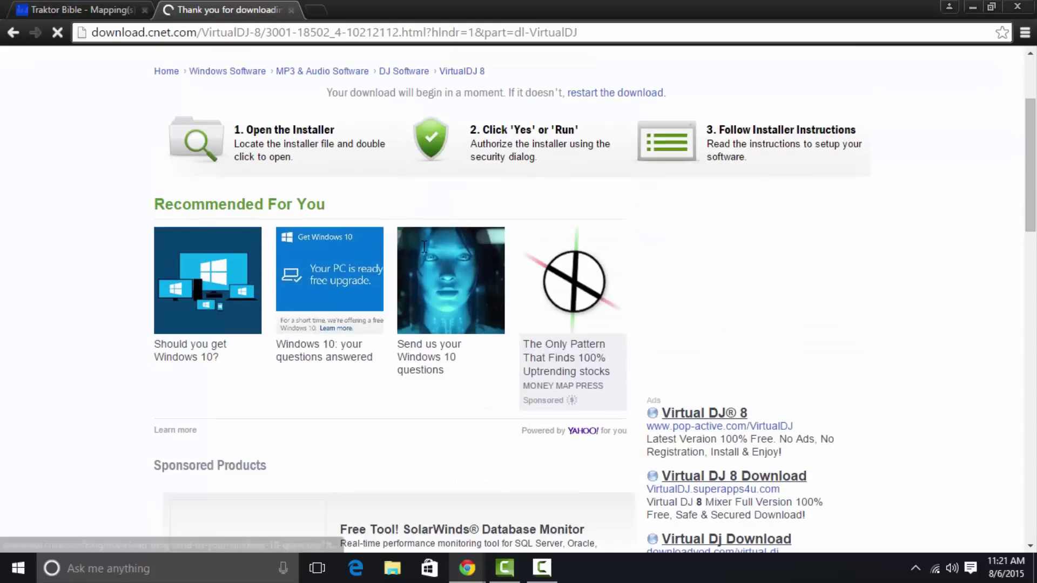
scroll(423, 251, "down", 8)
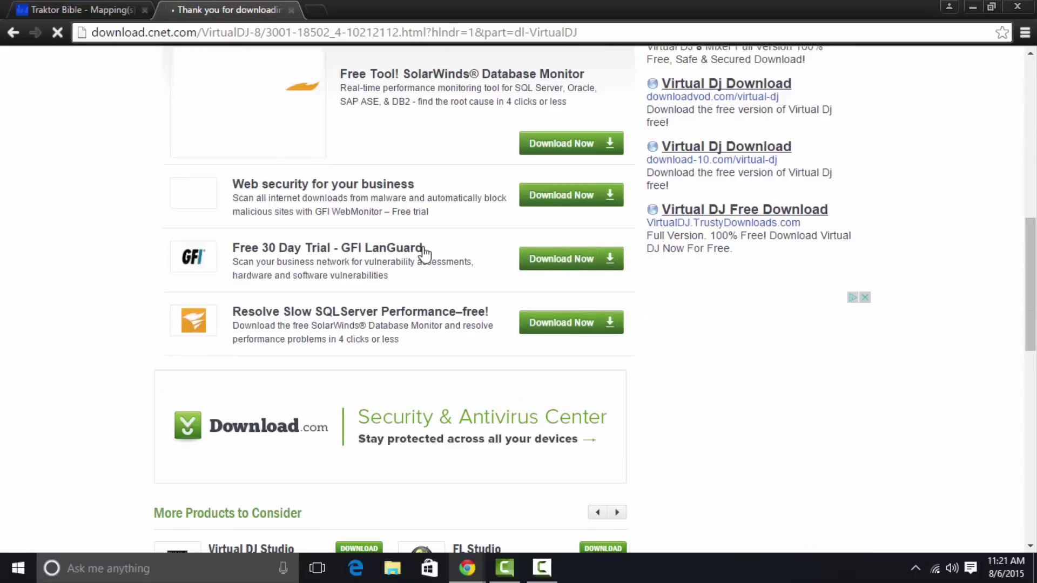
scroll(425, 254, "up", 3)
scroll(425, 252, "up", 10)
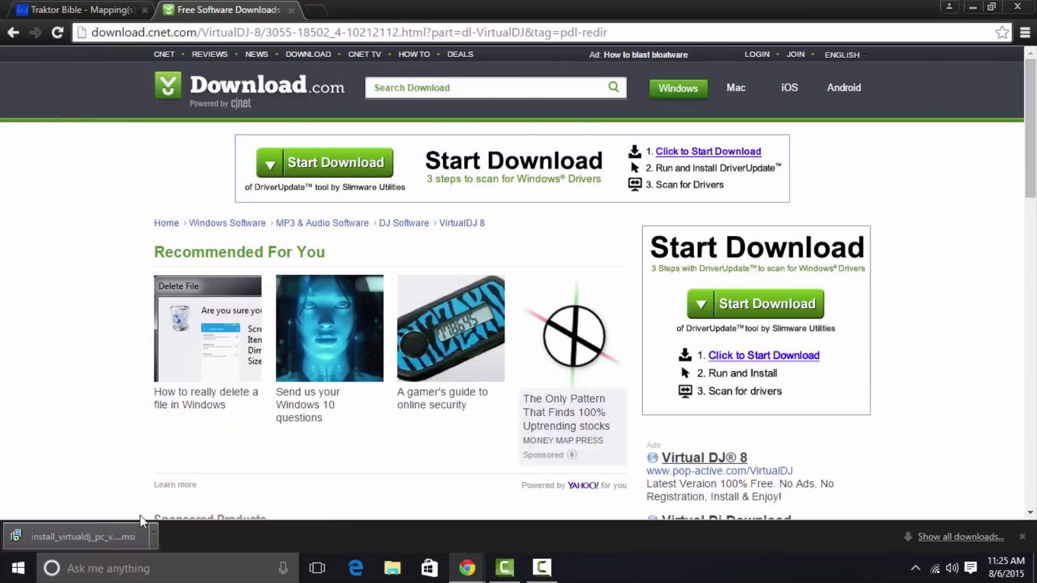
Step: Run the downloaded .msi, accept the licence, and do a Complete install of VirtualDJ 8
left_click(74, 539)
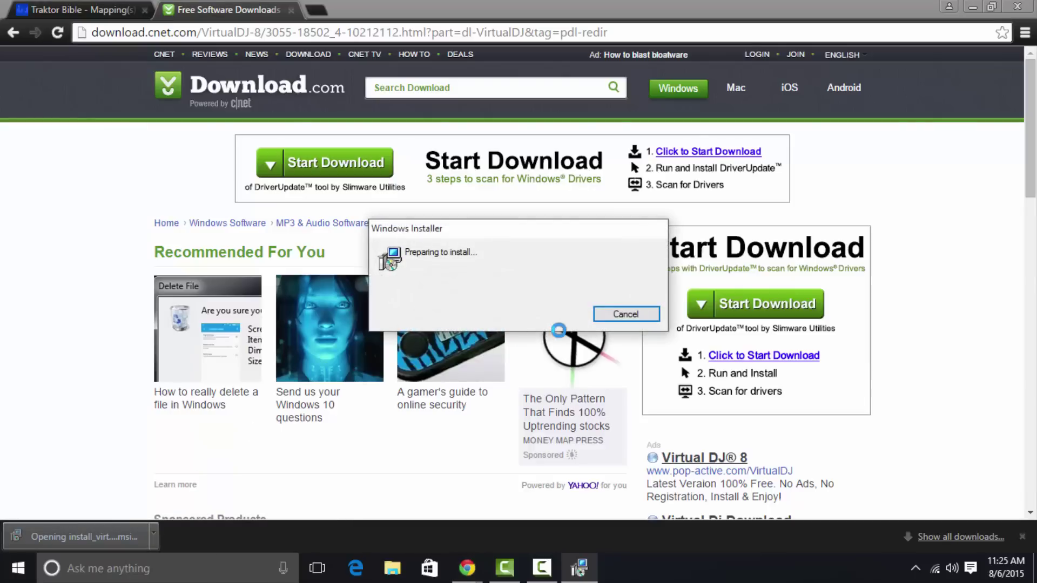
left_click(589, 399)
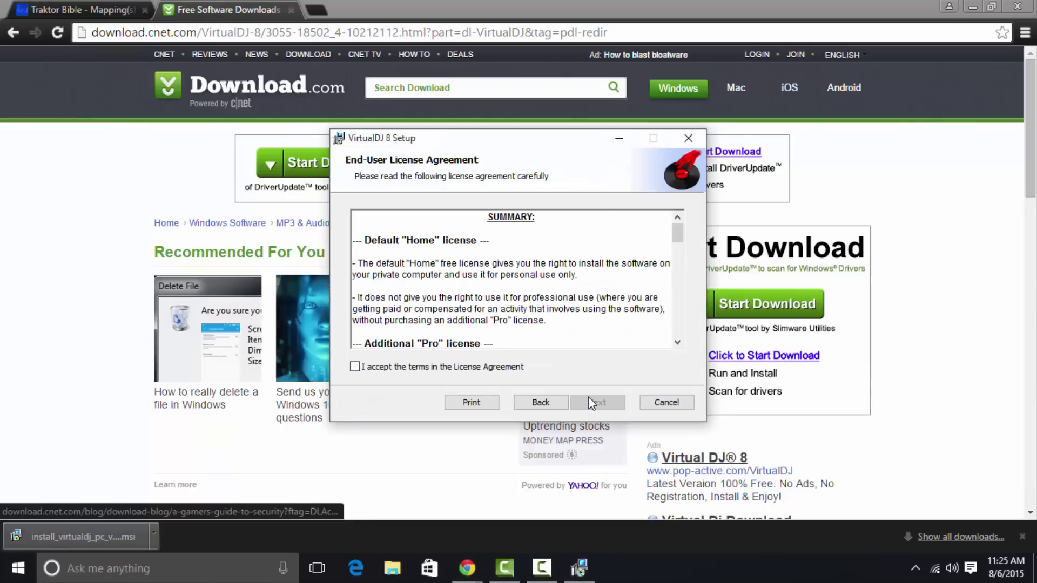
left_click(355, 367)
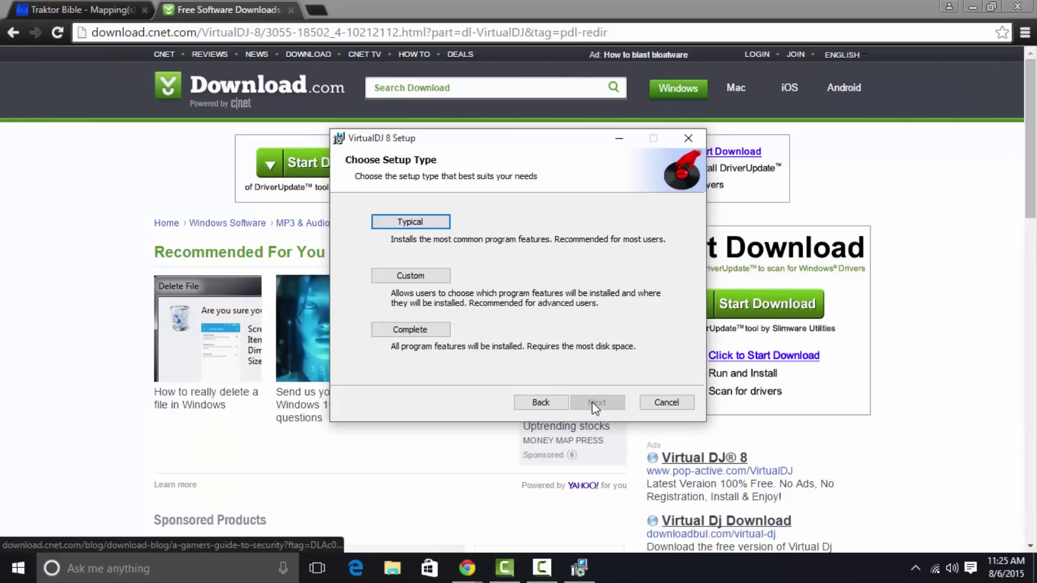
left_click(427, 328)
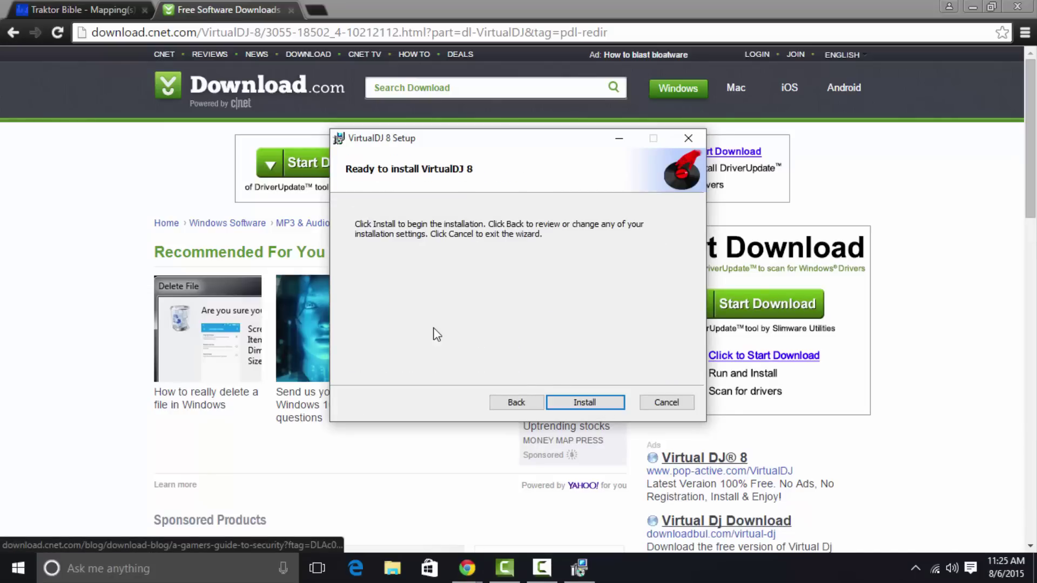
left_click(572, 400)
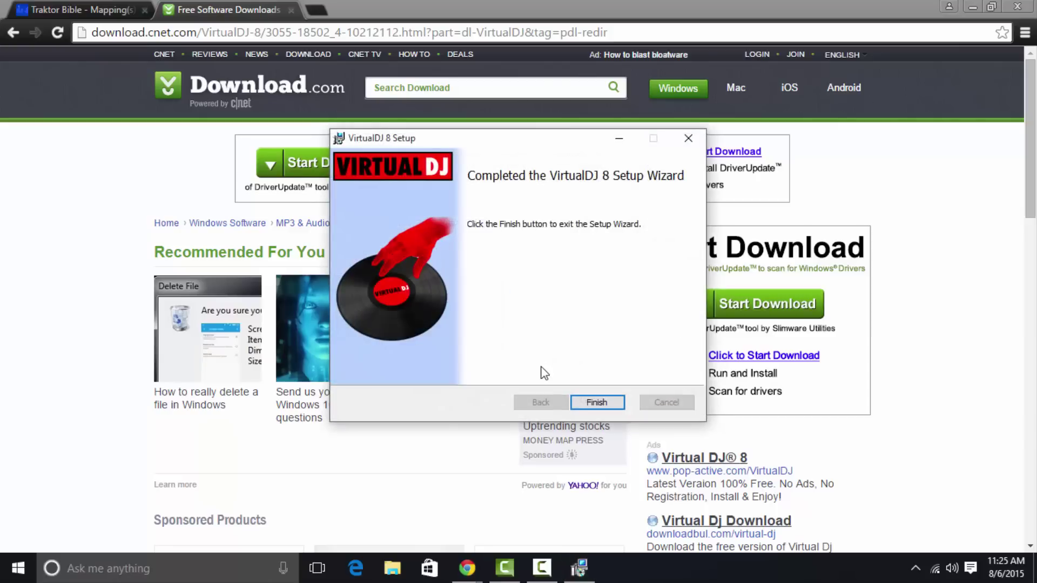
left_click(598, 402)
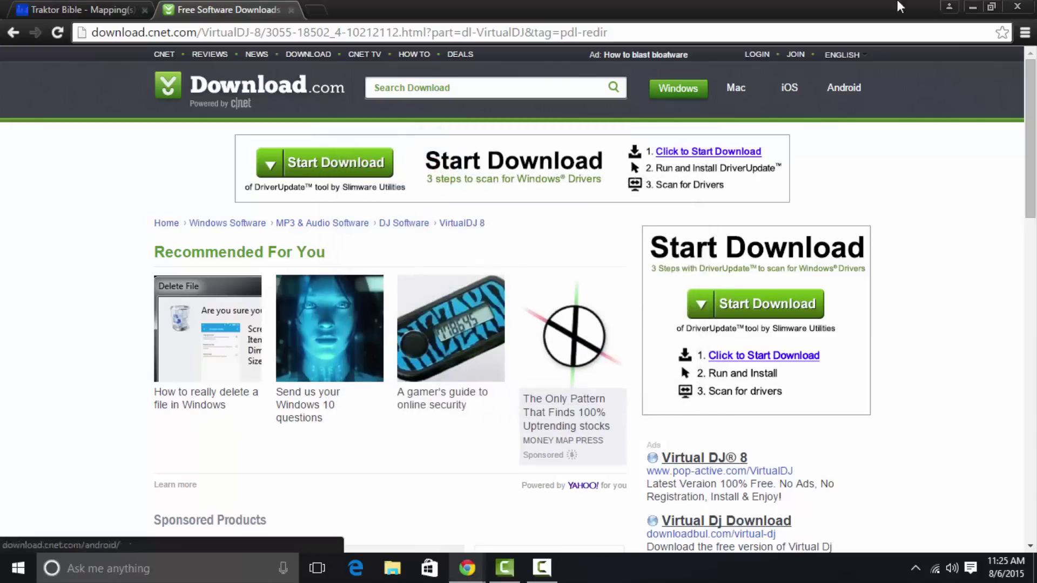
Step: Minimise Chrome, then let VirtualDJ use the MixTrack PRO 3's built-in soundcard and dismiss the notice
left_click(970, 7)
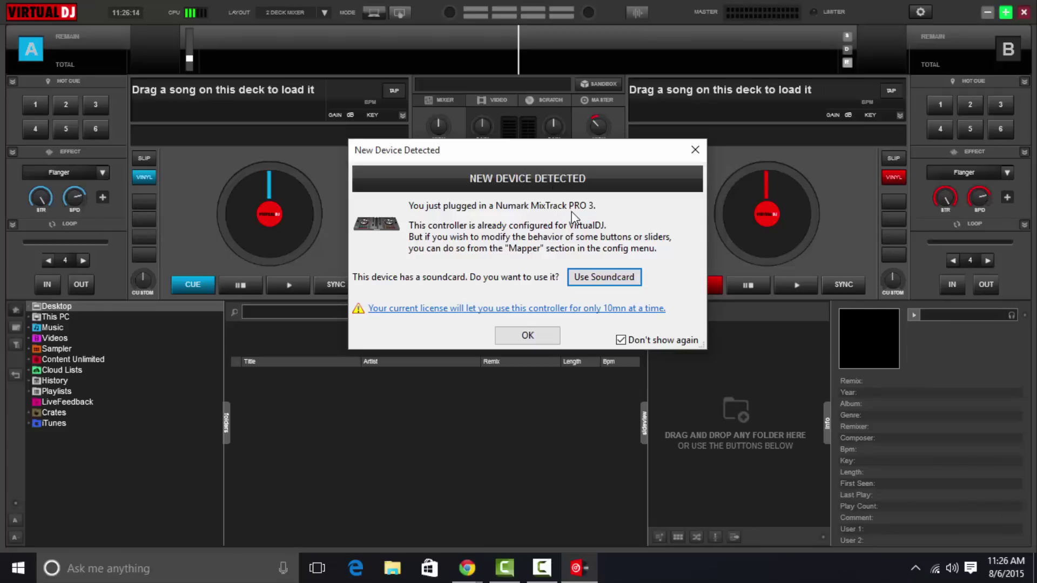
left_click(580, 277)
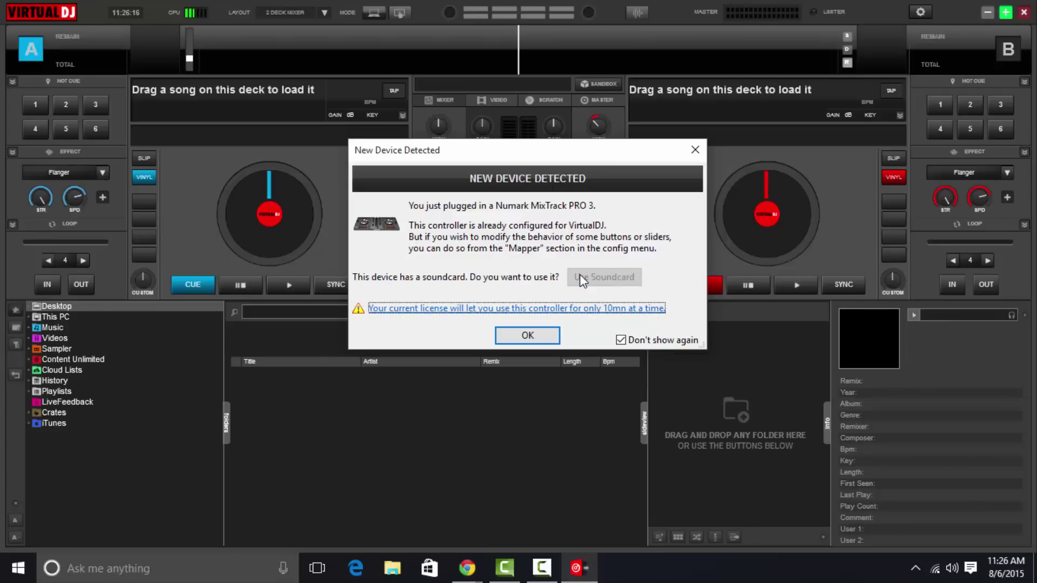
left_click(532, 335)
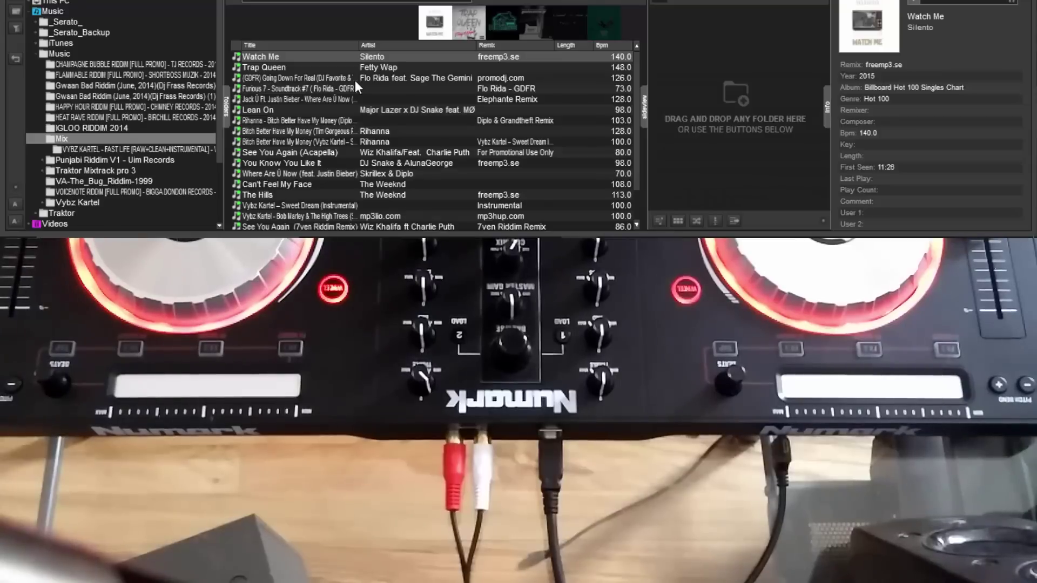
Step: Browse the Mix folder past Lean On to Rihanna's Bitch Better Have My Money
key("Down")
key("Down")
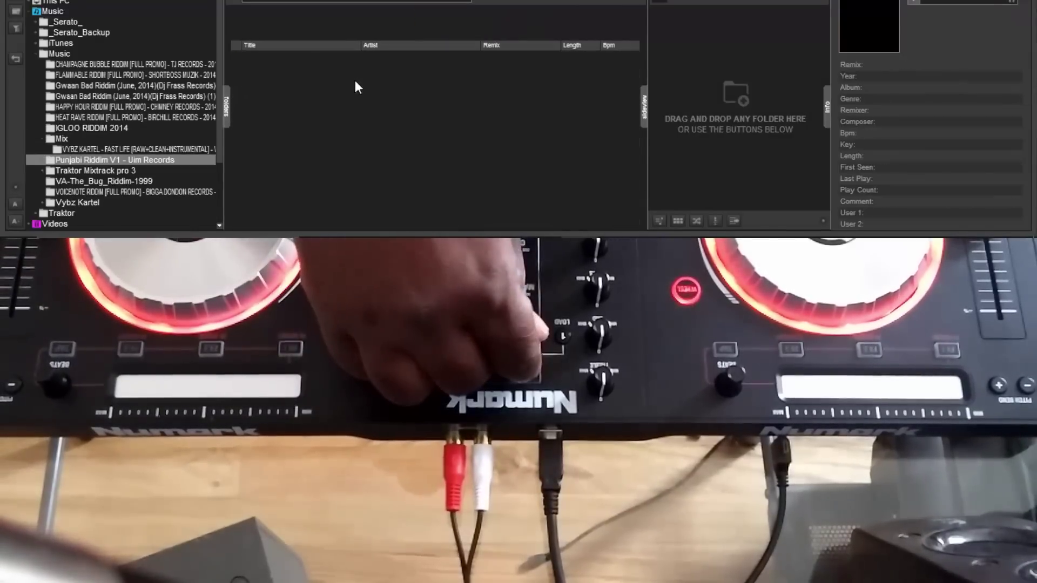
key("Up")
key("Up")
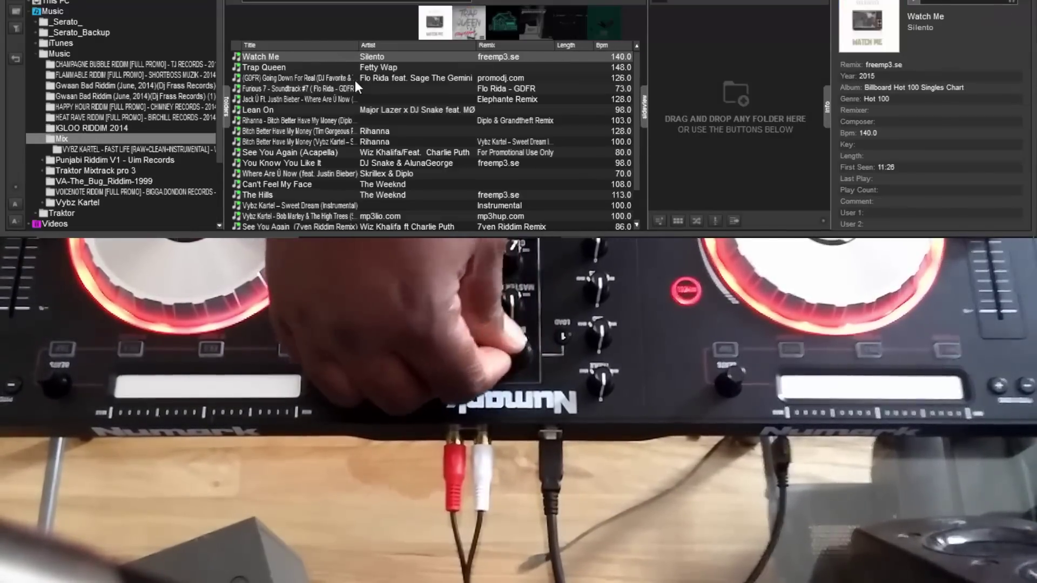
key("Down")
key("Down")
key("Down")
key("Down")
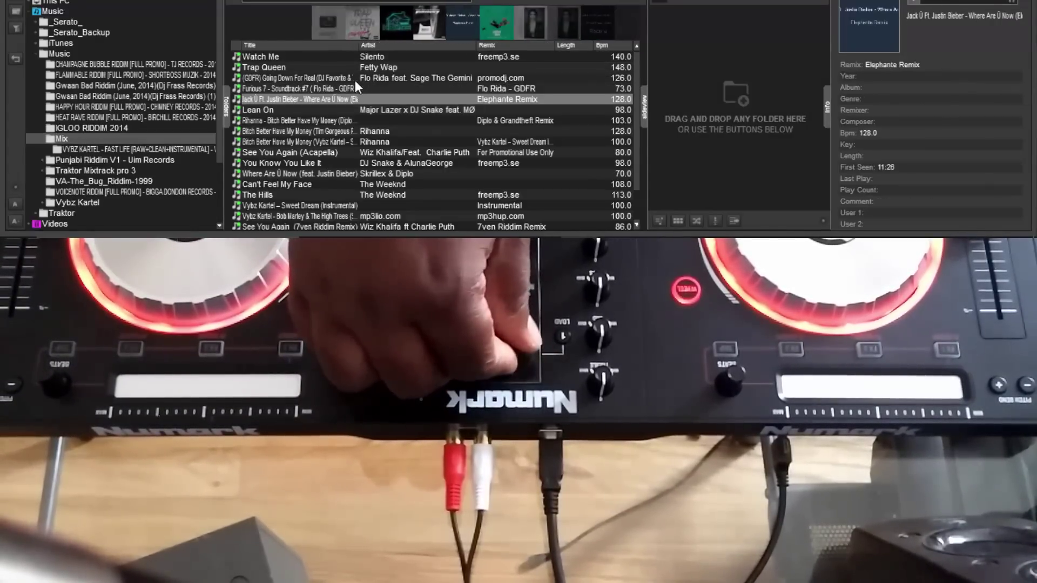
key("Down")
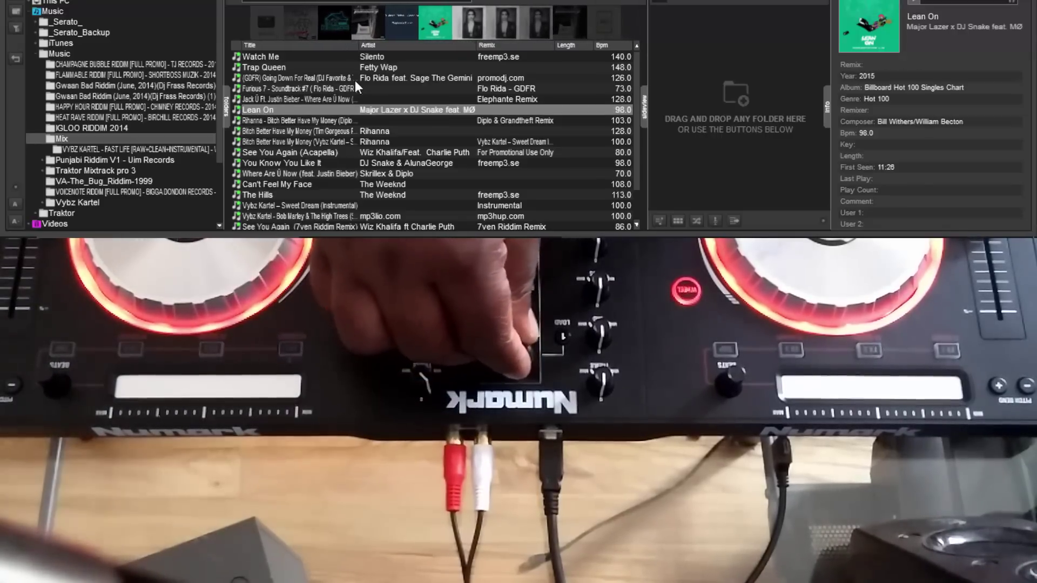
key("Down")
key("Down")
key("Down")
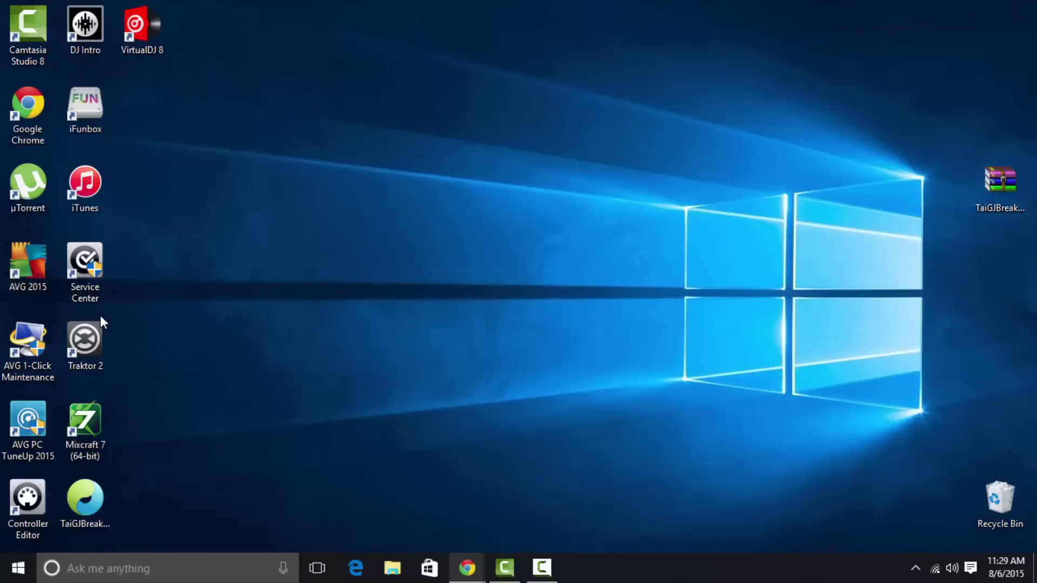
Step: Launch Traktor 2 and finish its Setup Wizard with No external mixer
double_click(77, 364)
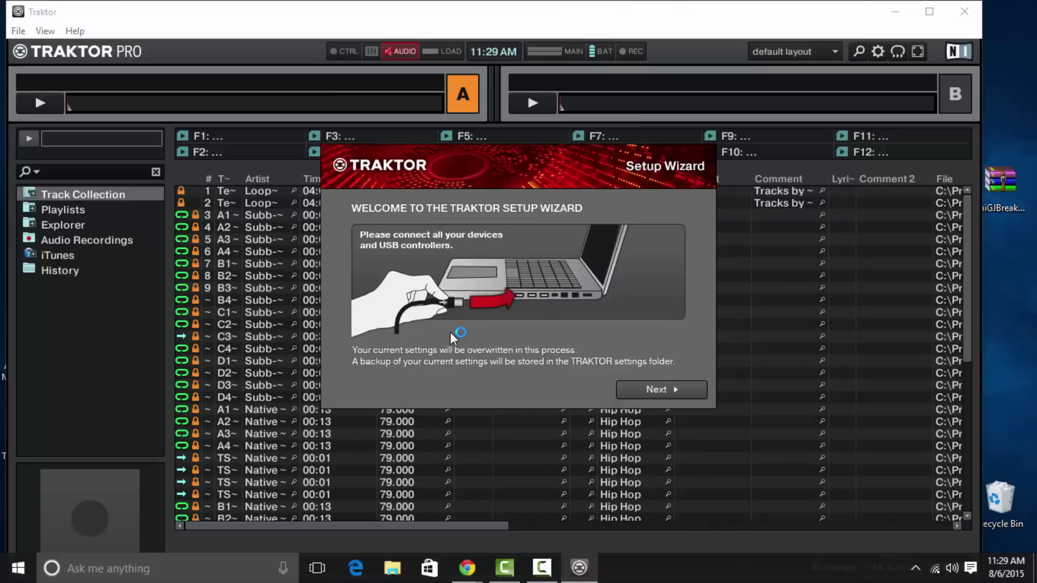
left_click(627, 384)
left_click(641, 391)
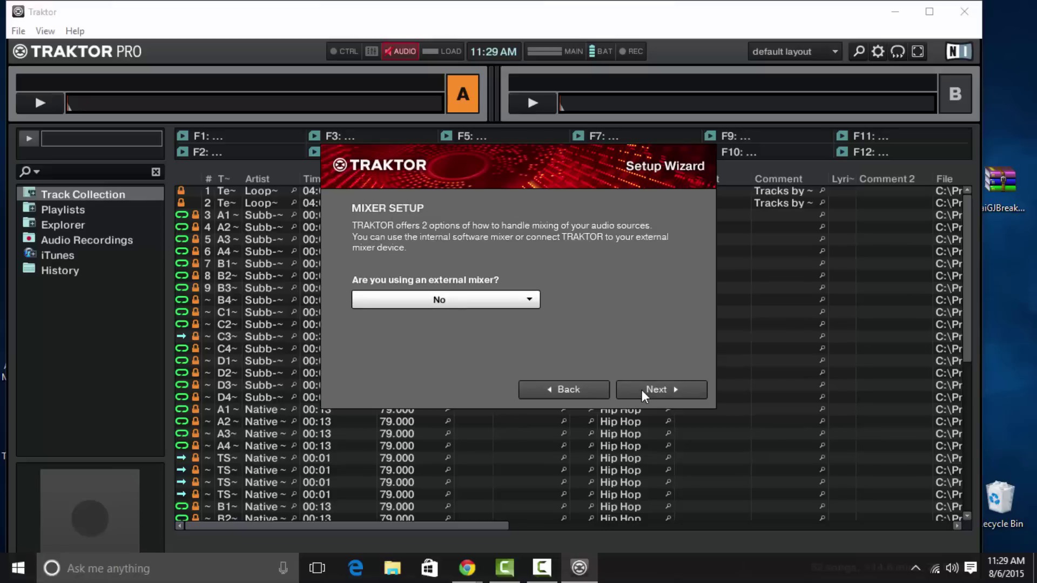
left_click(641, 390)
left_click(641, 390)
left_click(642, 390)
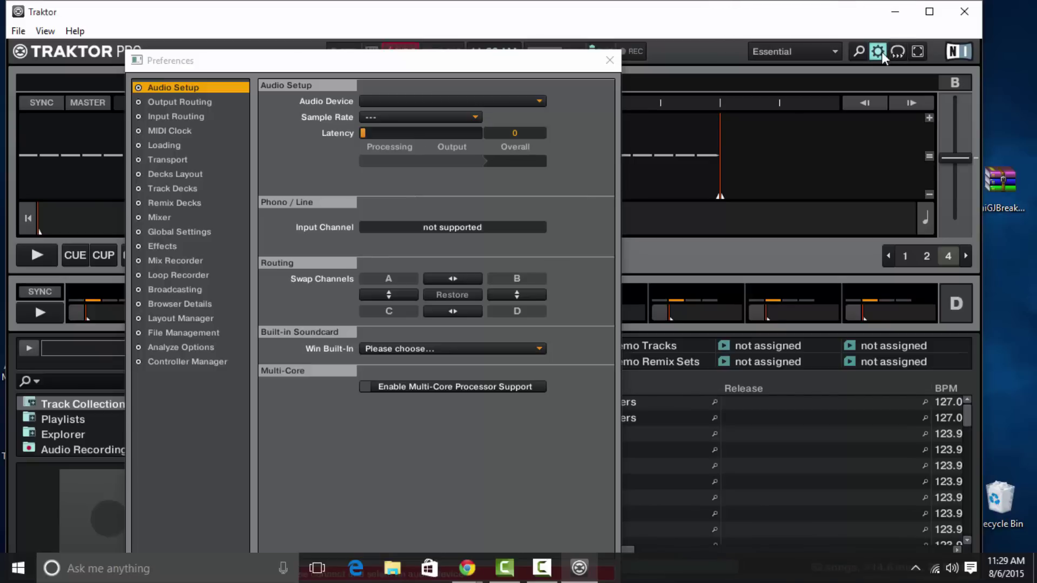
Step: Toggle Traktor's full-screen mode on and then off so the Windows taskbar is reachable
left_click(918, 53)
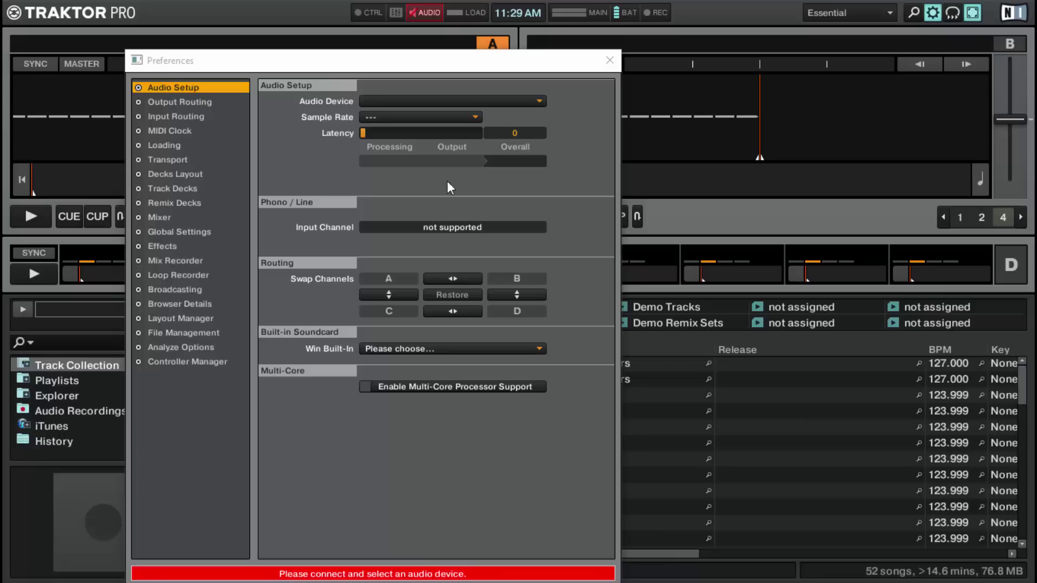
left_click(964, 12)
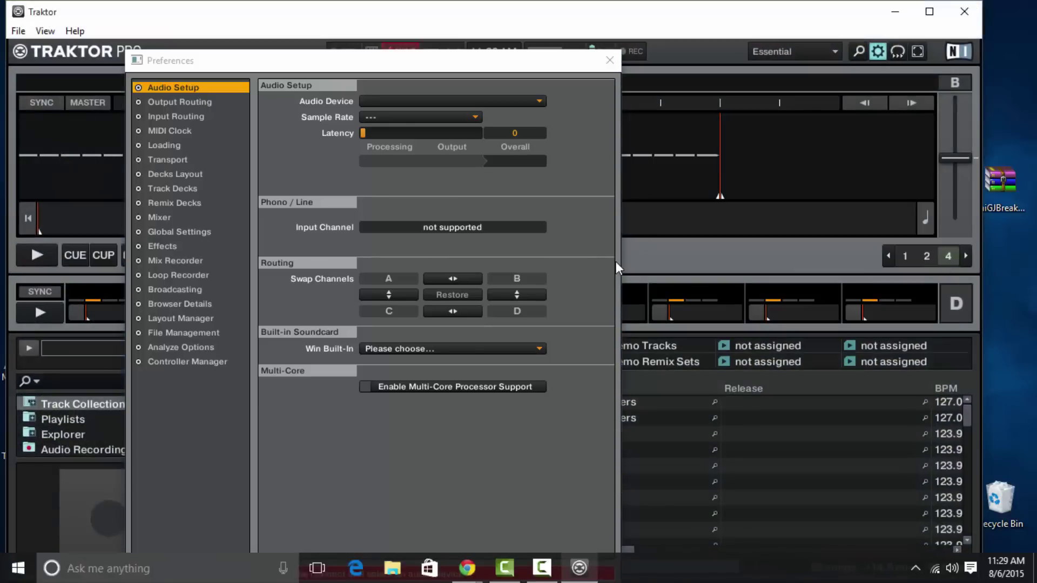
mouse_move(505, 567)
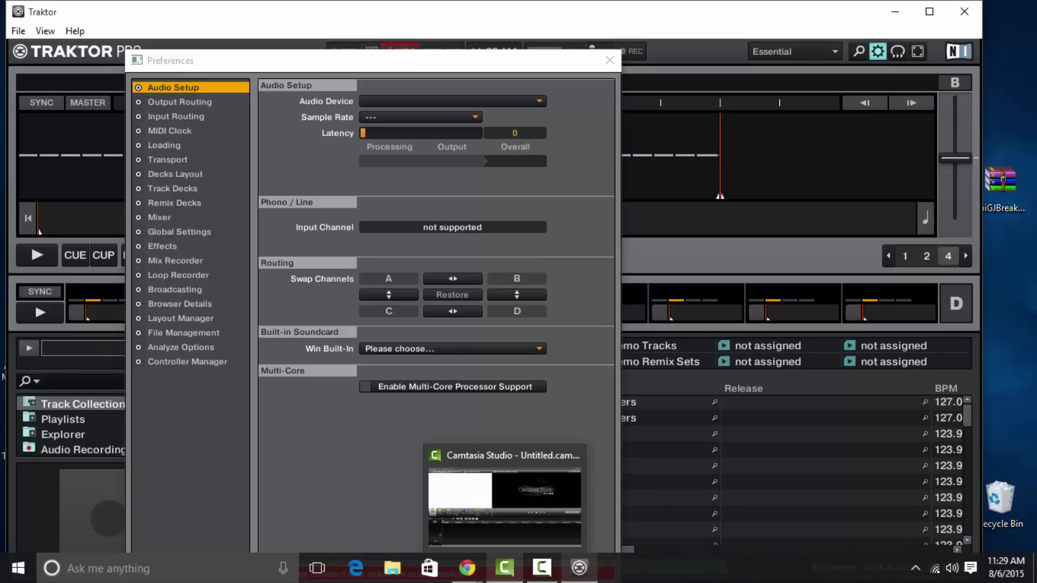
Step: Bring Chrome forward on the Traktor Bible tab and look over its Mixtrack Pro 3 mappings for Traktor 2.7.x
mouse_move(467, 567)
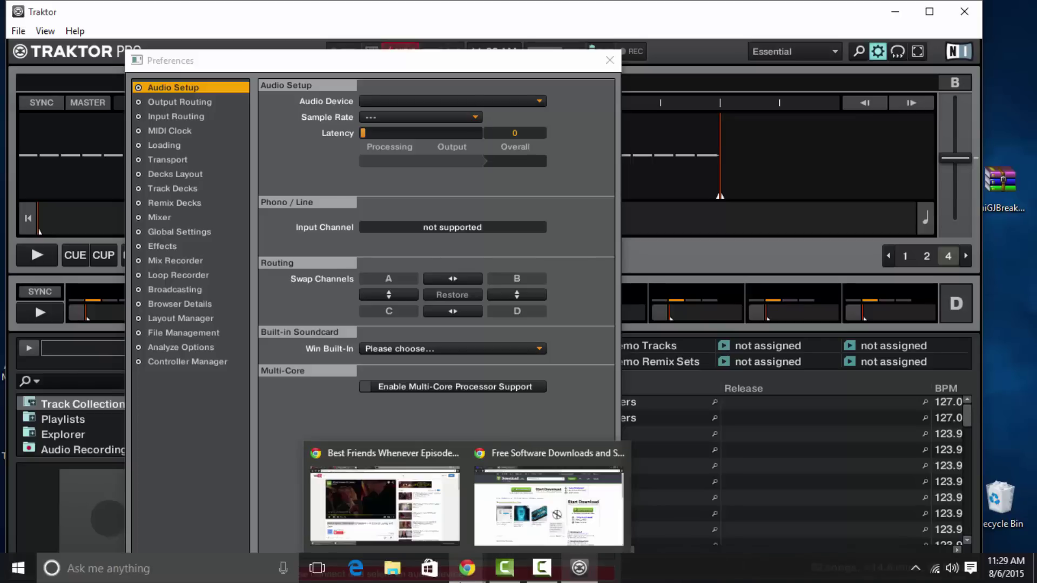
mouse_move(492, 533)
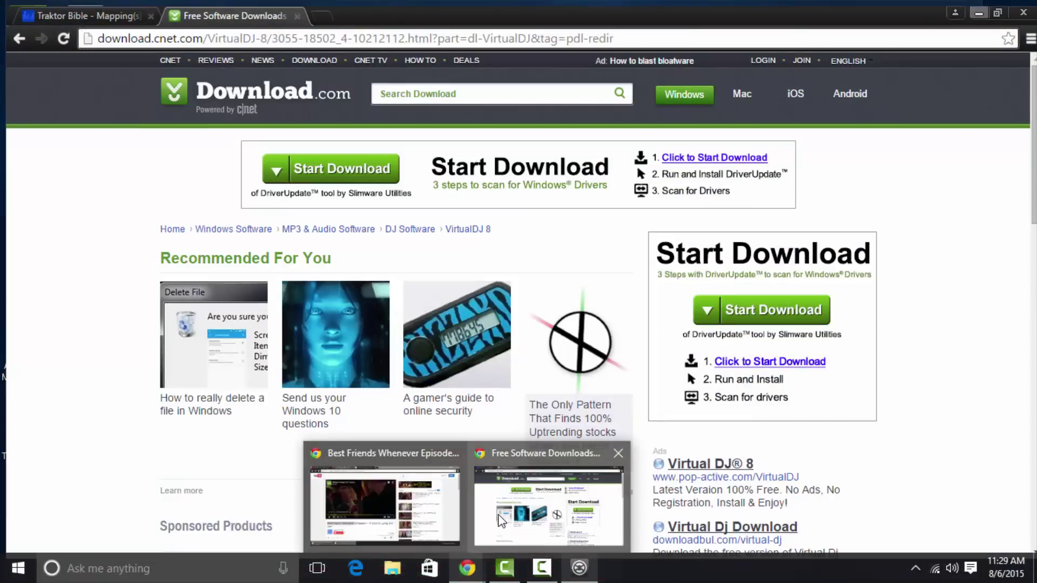
left_click(540, 513)
left_click(78, 16)
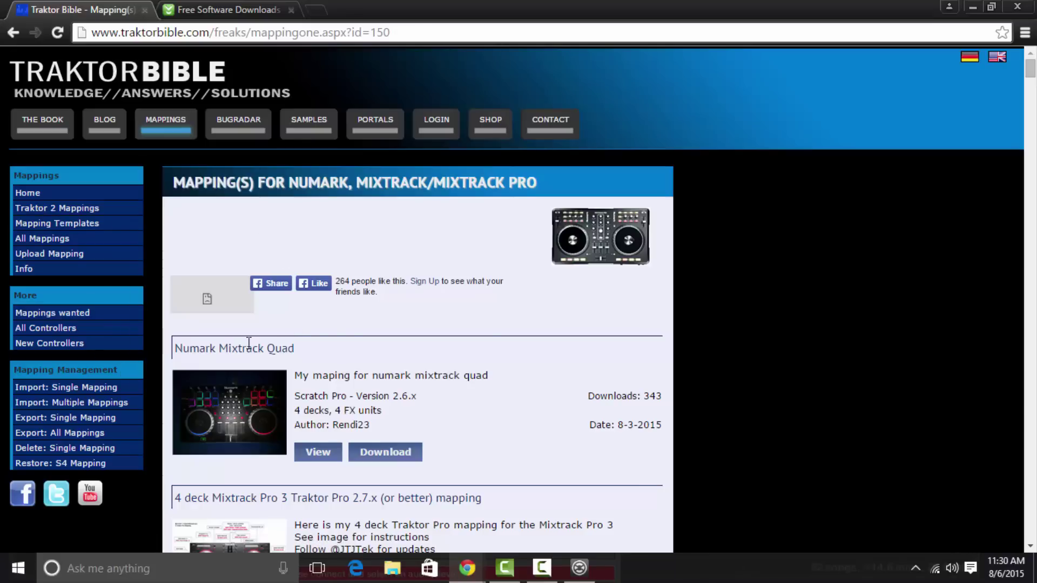
scroll(372, 346, "down", 3)
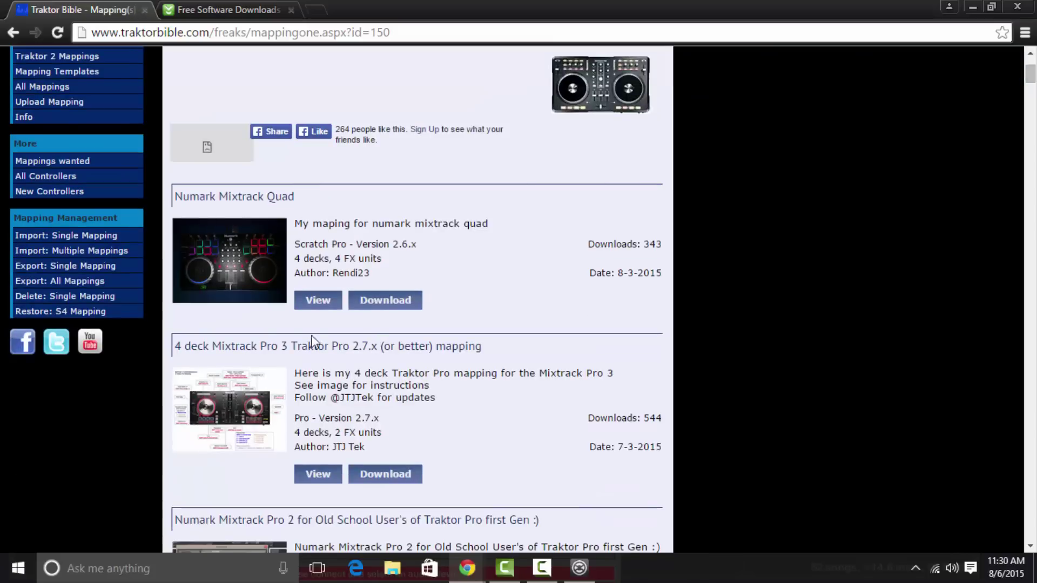
scroll(359, 366, "down", 3)
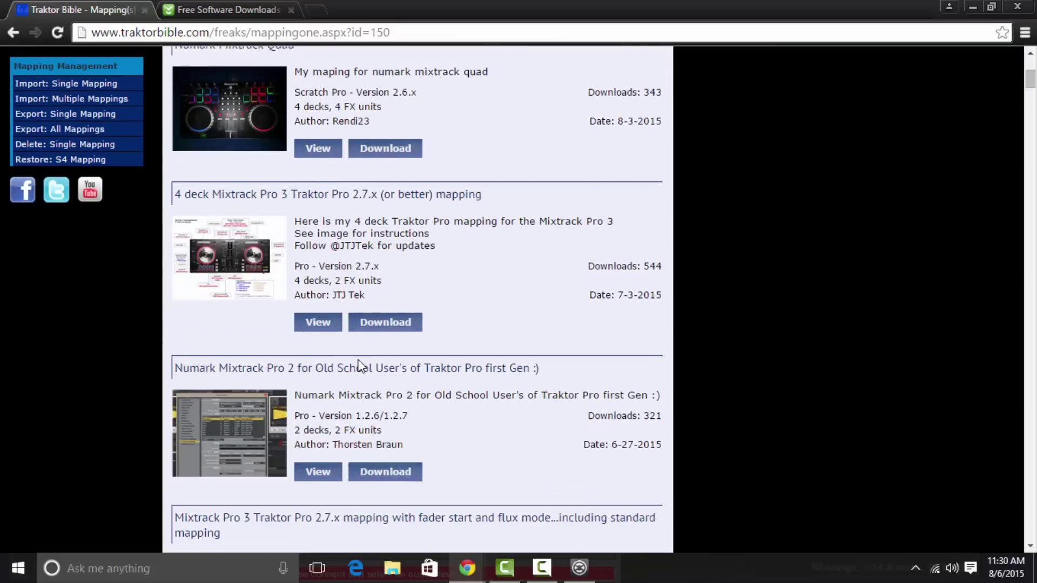
scroll(360, 378, "down", 3)
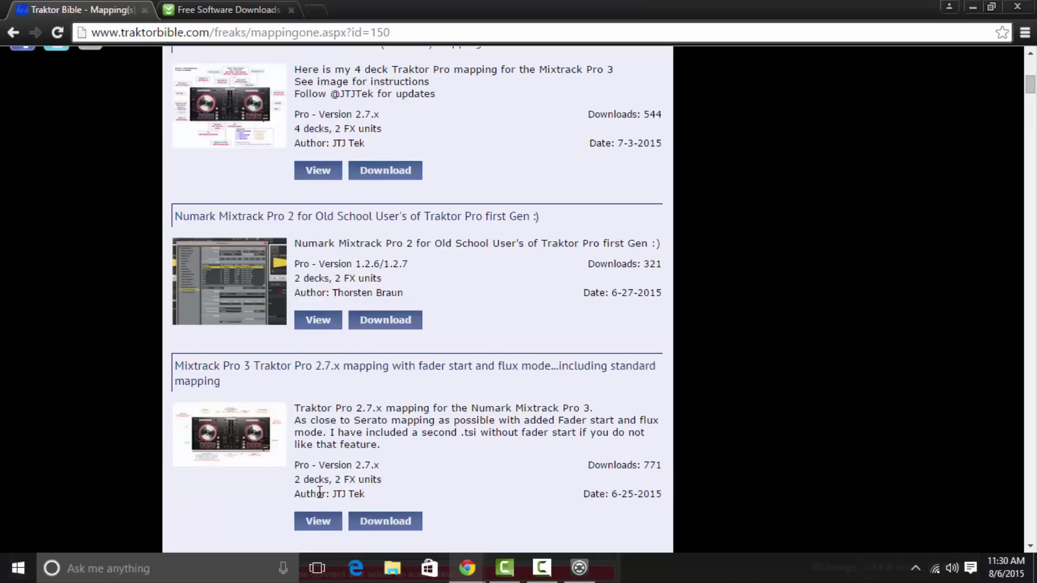
scroll(334, 475, "up", 3)
scroll(369, 487, "down", 4)
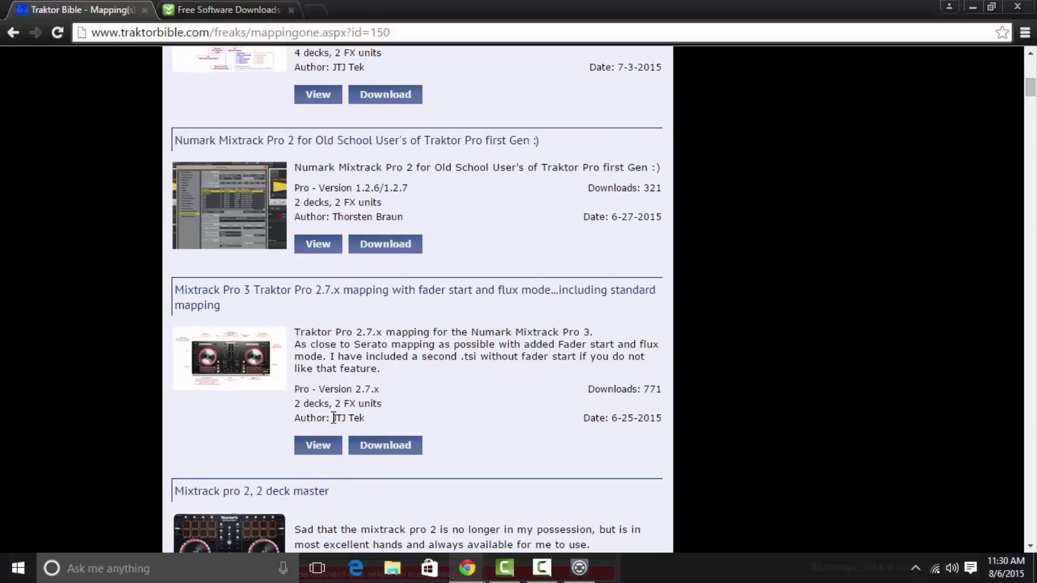
scroll(342, 412, "up", 4)
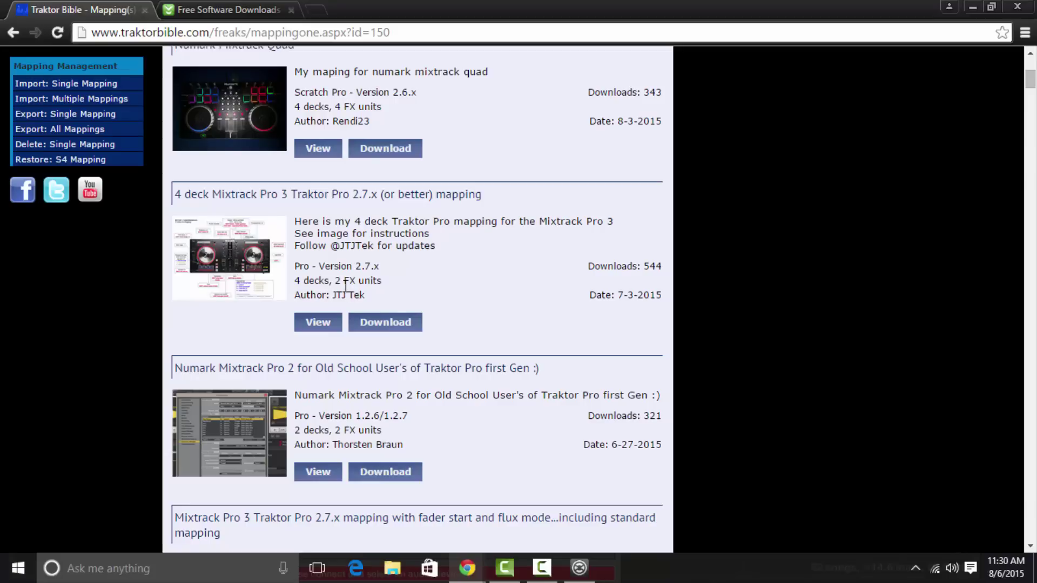
scroll(349, 286, "up", 5)
scroll(359, 289, "down", 4)
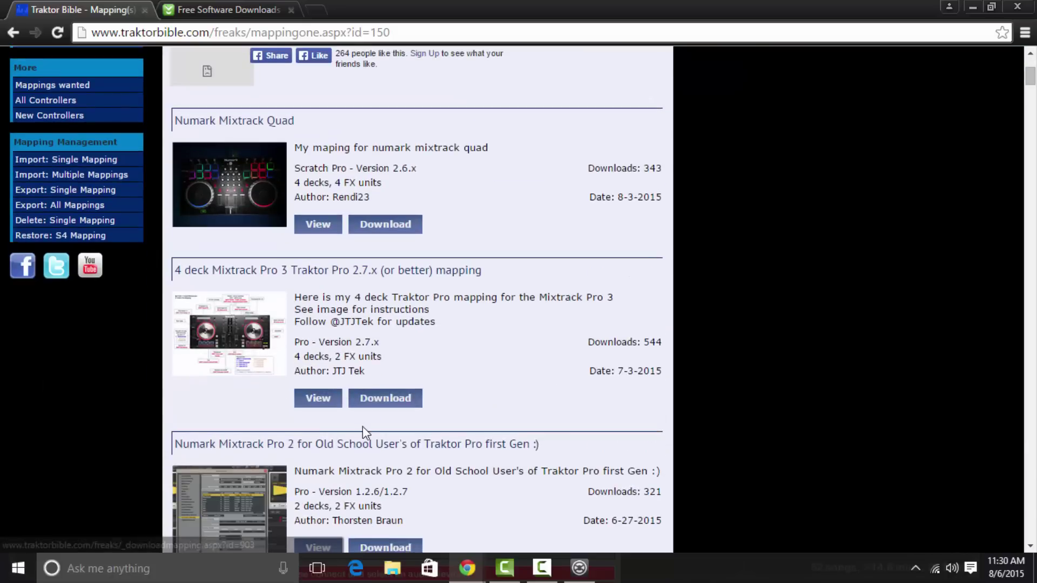
scroll(371, 290, "up", 5)
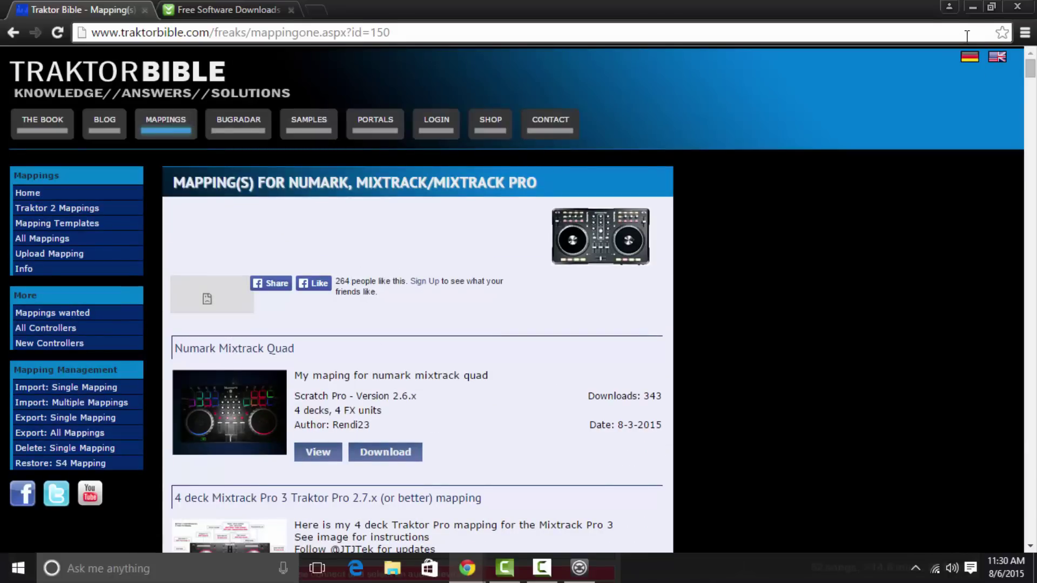
Step: Minimise Chrome, put Traktor back in full screen, and drag Preferences up to show its bottom edge
left_click(973, 6)
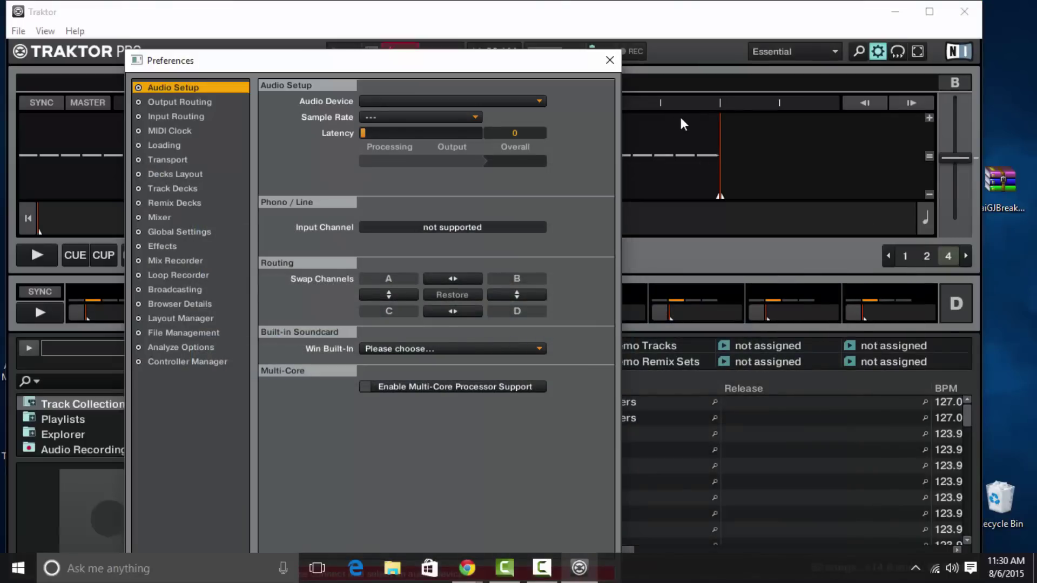
left_click(918, 53)
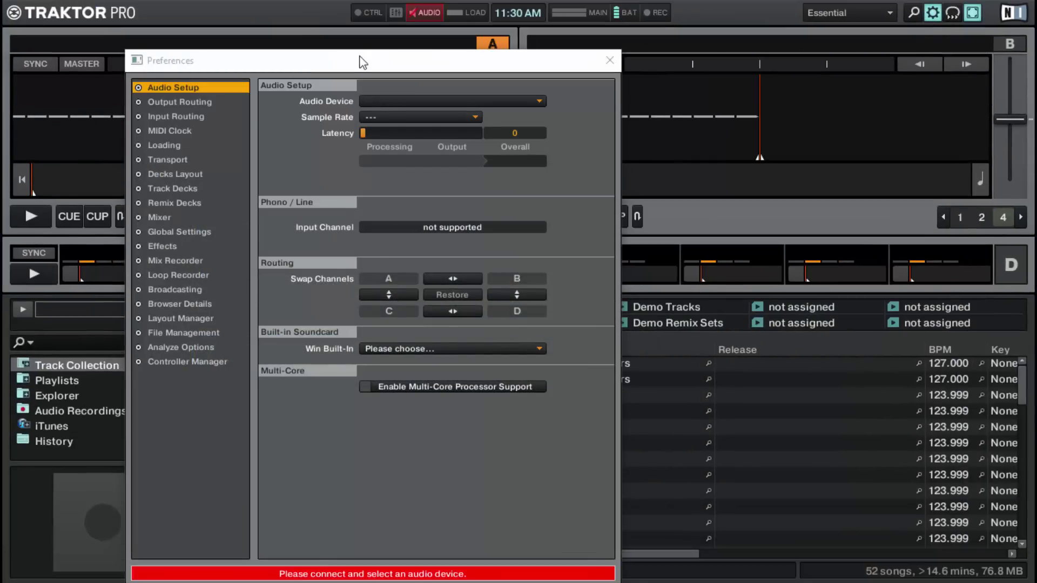
left_click_drag(360, 57, 361, 26)
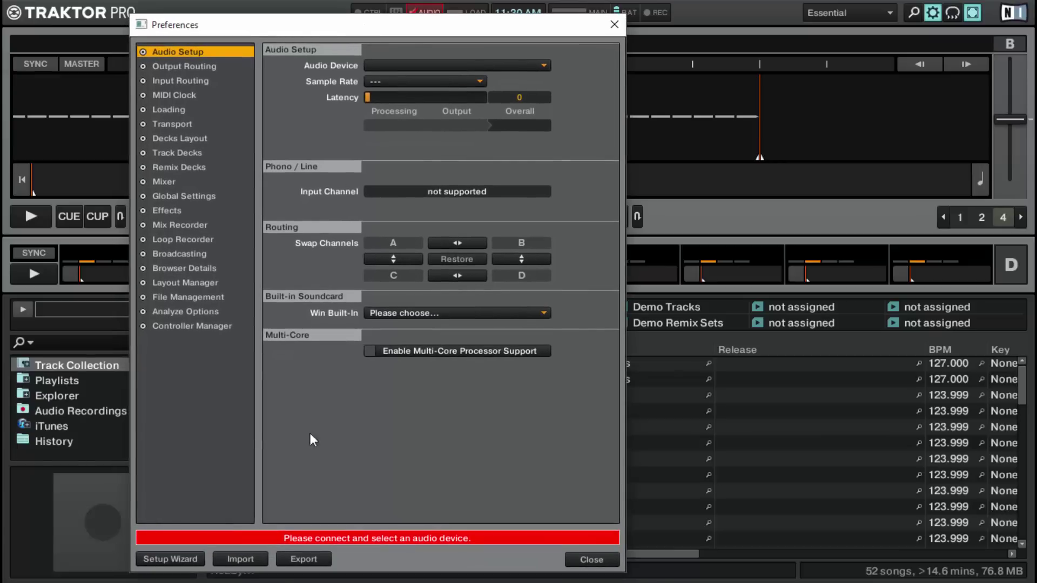
Step: Start an Import and browse to Music > Music > Traktor Mixtrack pro 3 > Standard 2 Deck Mappings
left_click(251, 553)
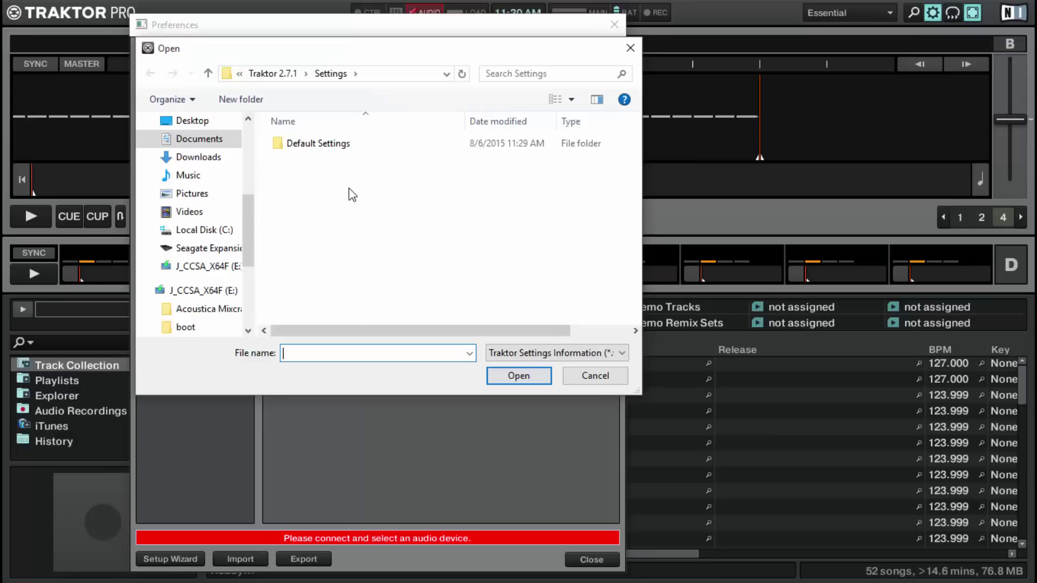
left_click(186, 177)
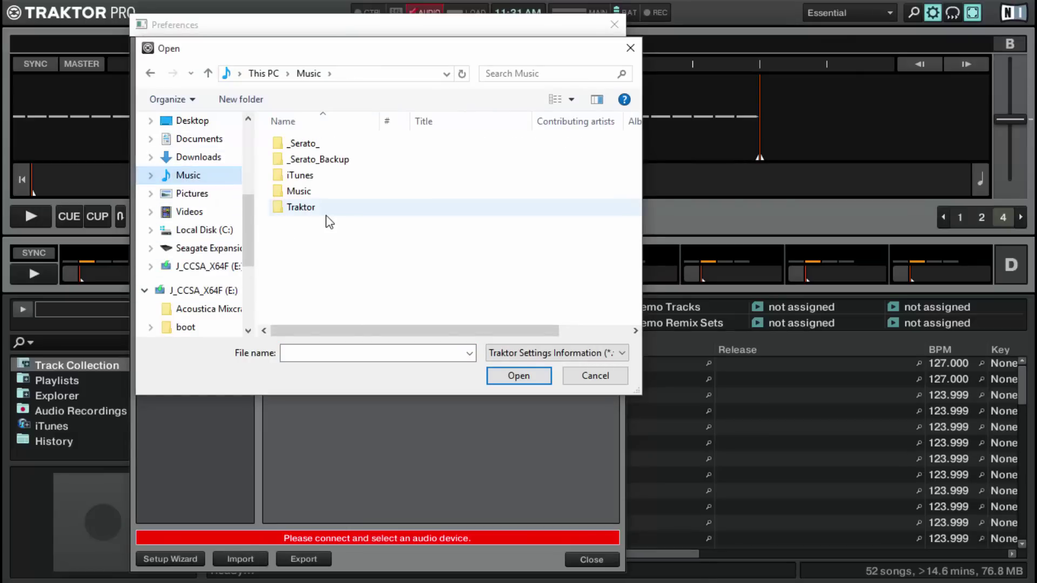
left_click(286, 194)
double_click(286, 193)
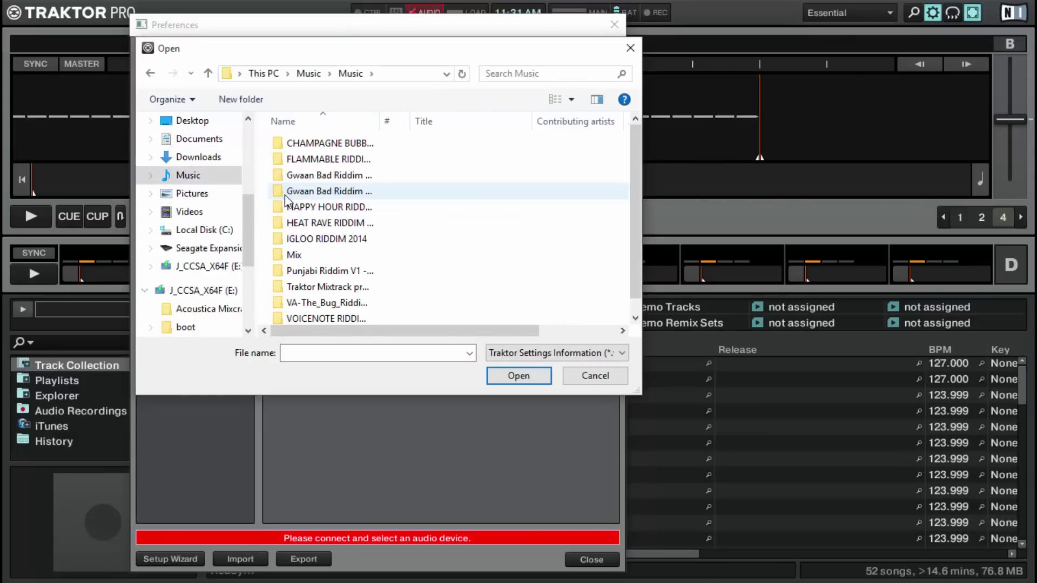
scroll(343, 253, "down", 1)
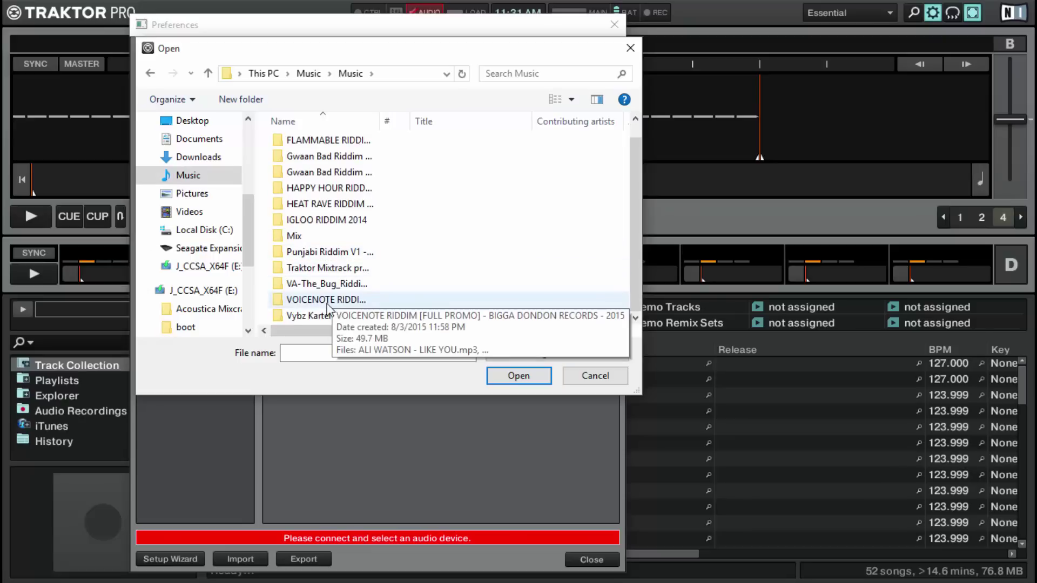
left_click(334, 268)
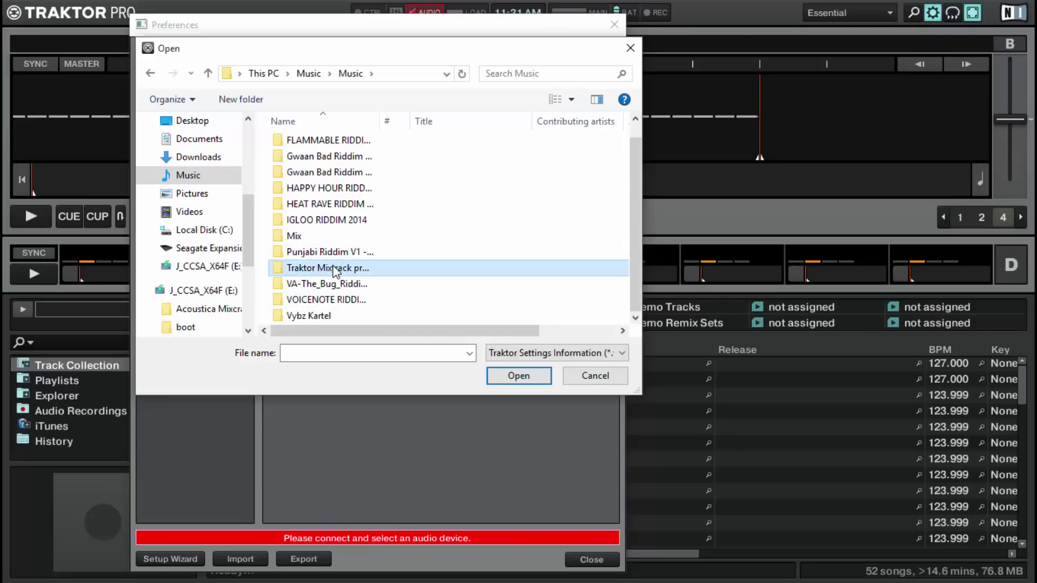
left_click_drag(380, 121, 454, 136)
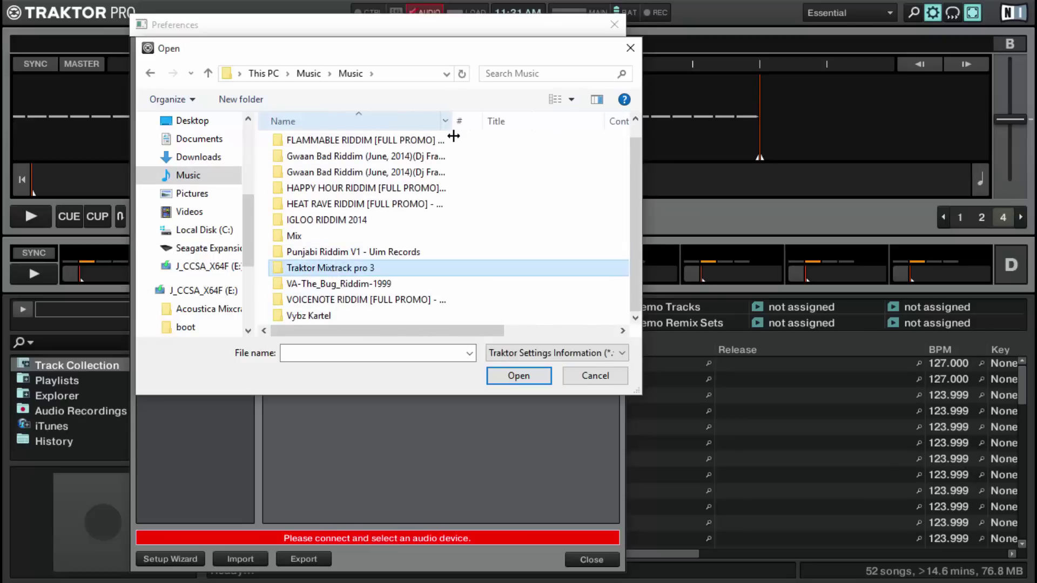
double_click(346, 270)
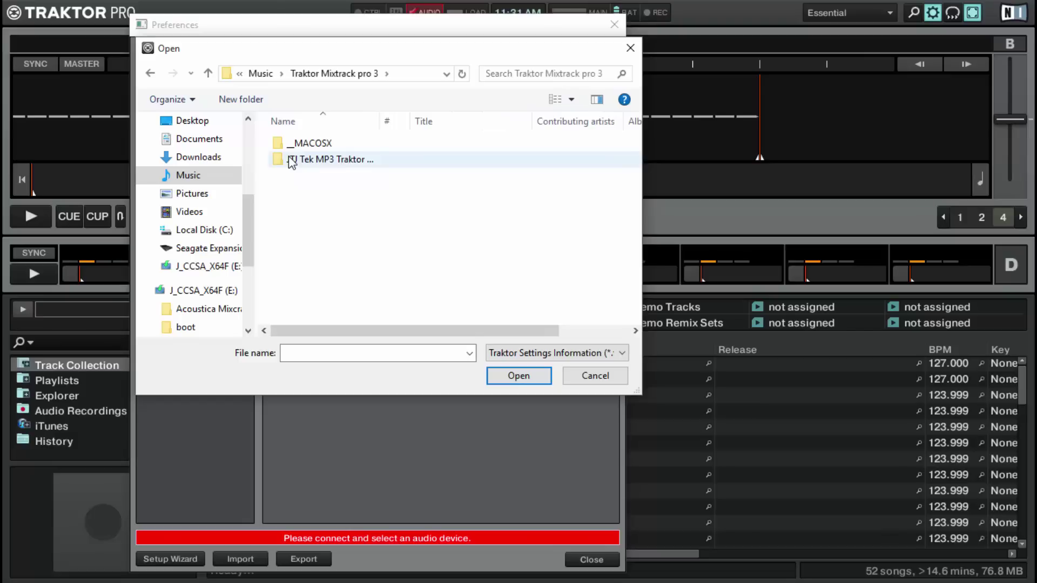
double_click(292, 161)
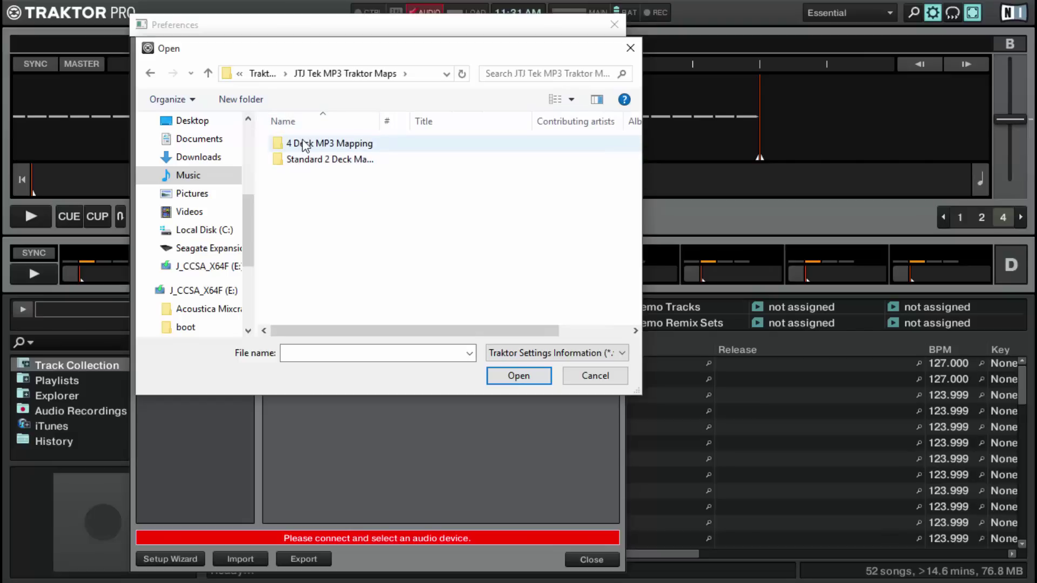
double_click(348, 159)
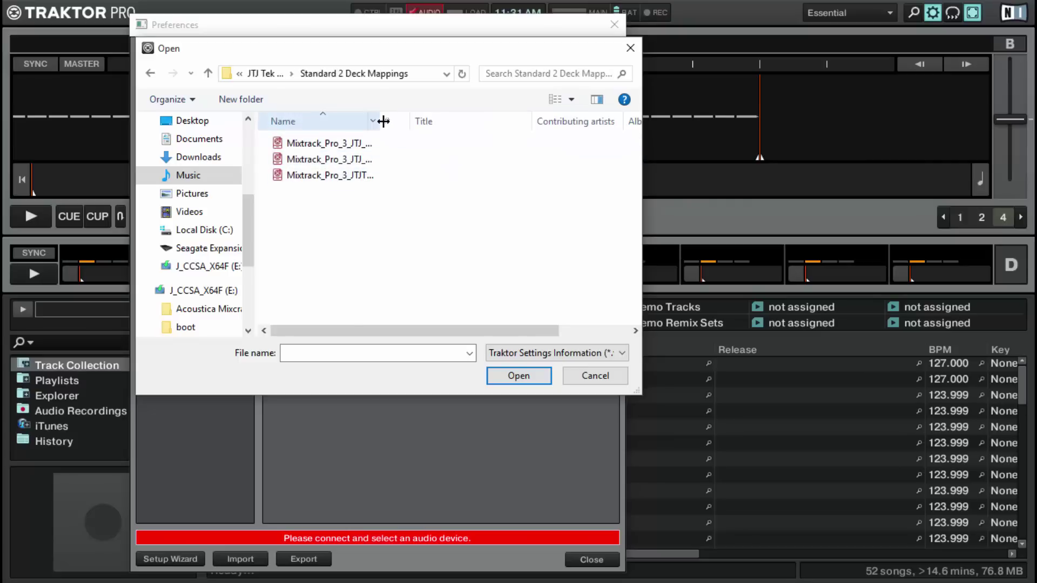
Step: Import only the Controller Mappings from Mixtrack_Pro_3_JTJ_Tek_Standard_No_fader_start-2.tsi
left_click_drag(380, 120, 505, 131)
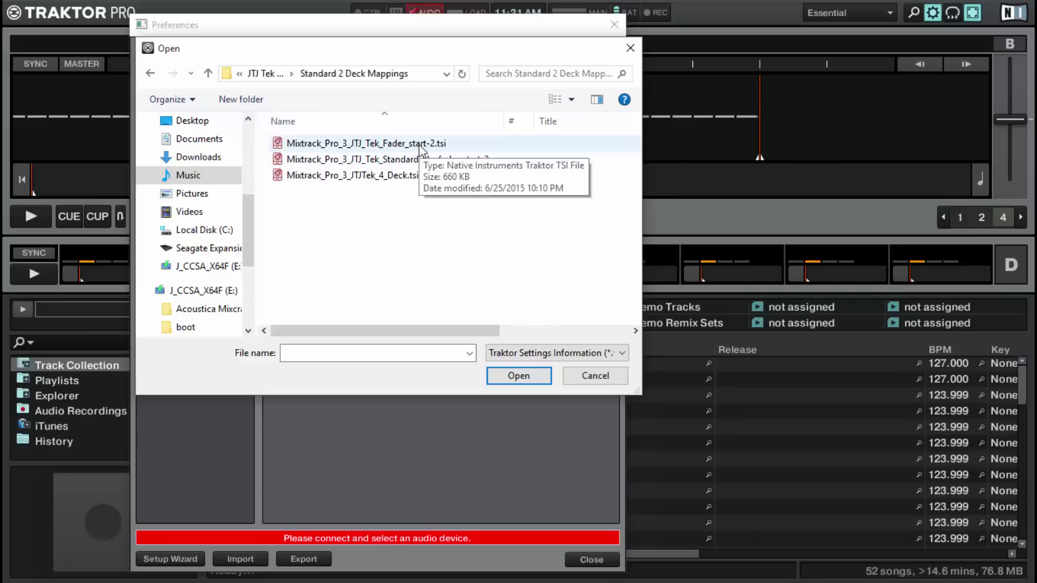
left_click(426, 162)
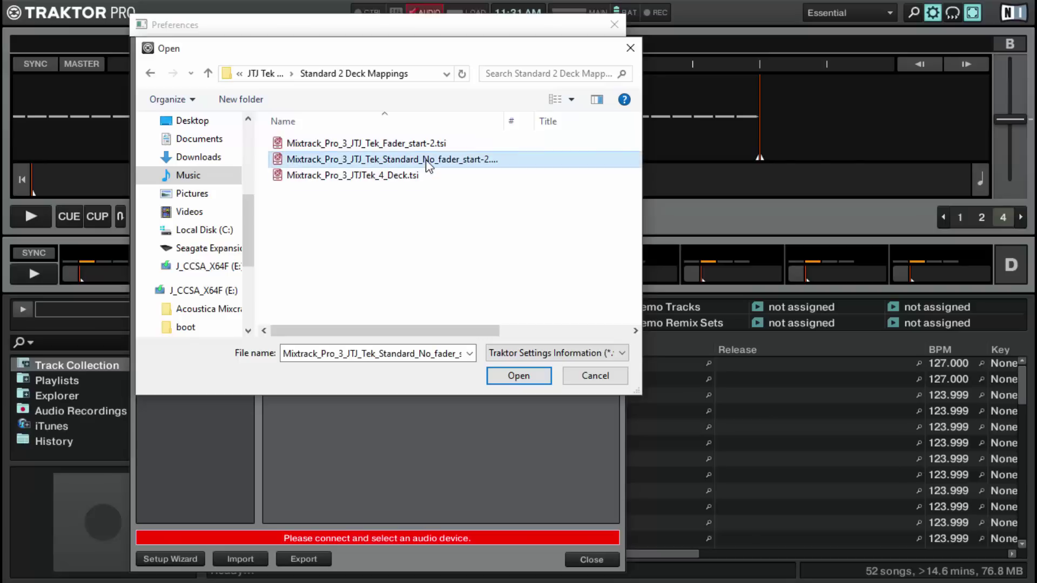
left_click(517, 376)
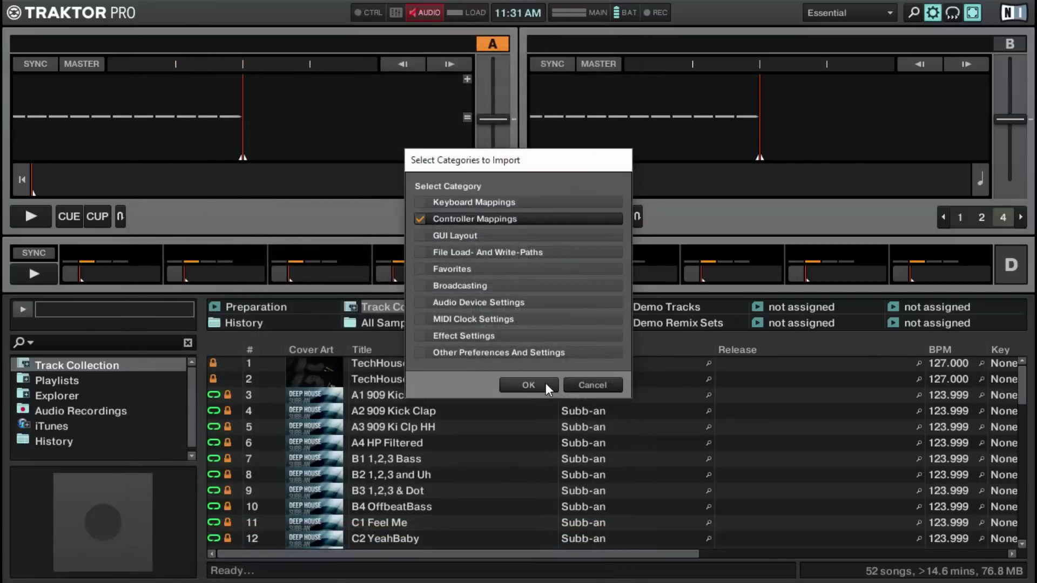
left_click(528, 385)
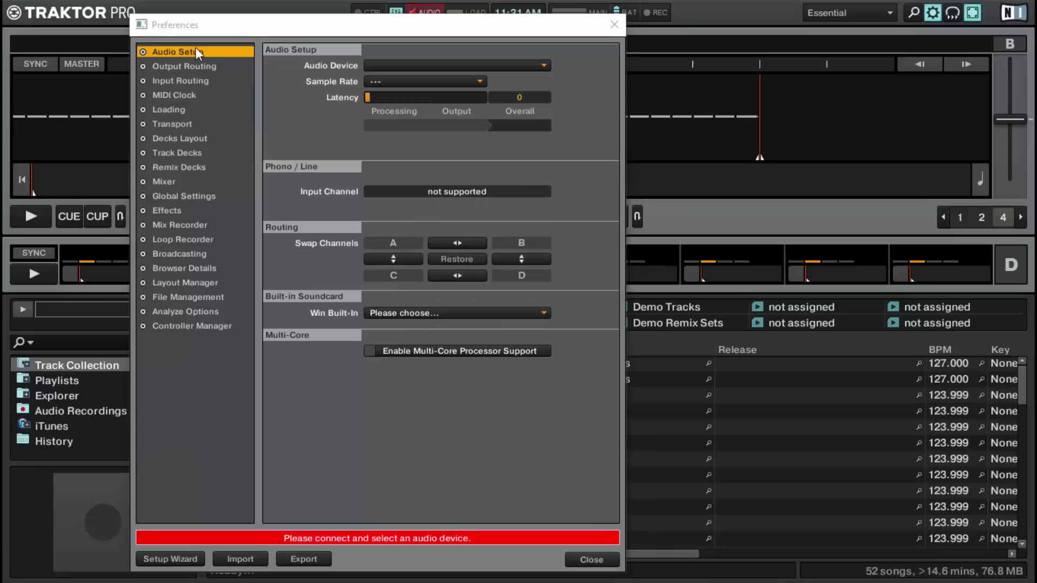
Step: Select Speakers (MixTrack Pro 3) as the audio device, then go to Output Routing
left_click(412, 64)
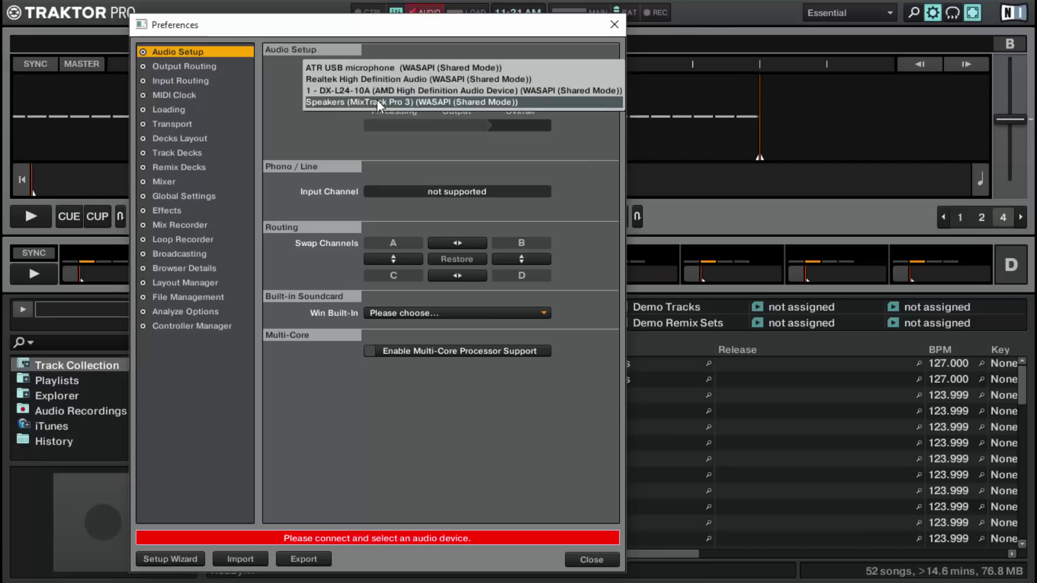
left_click(400, 103)
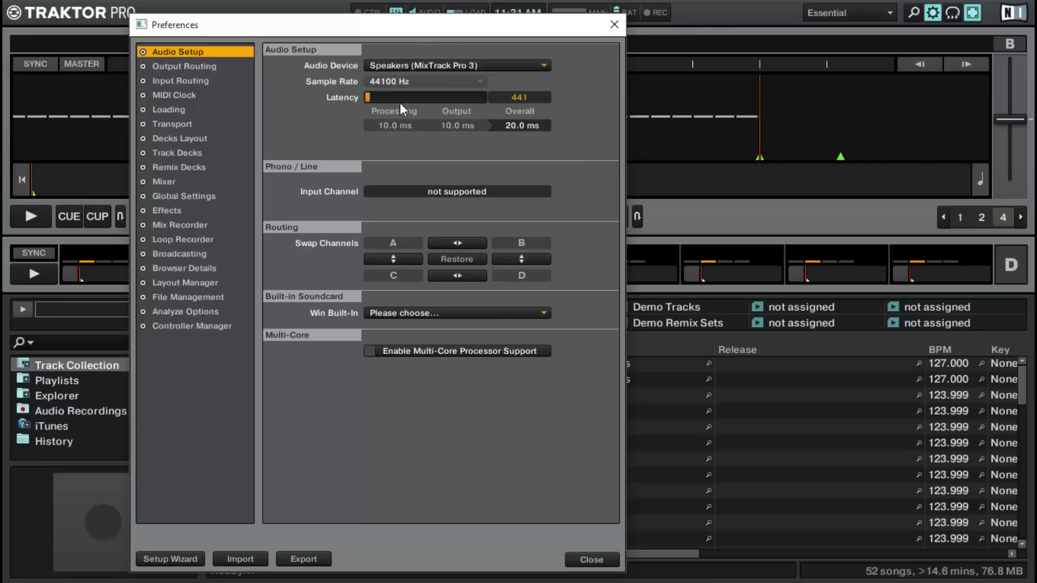
left_click(200, 72)
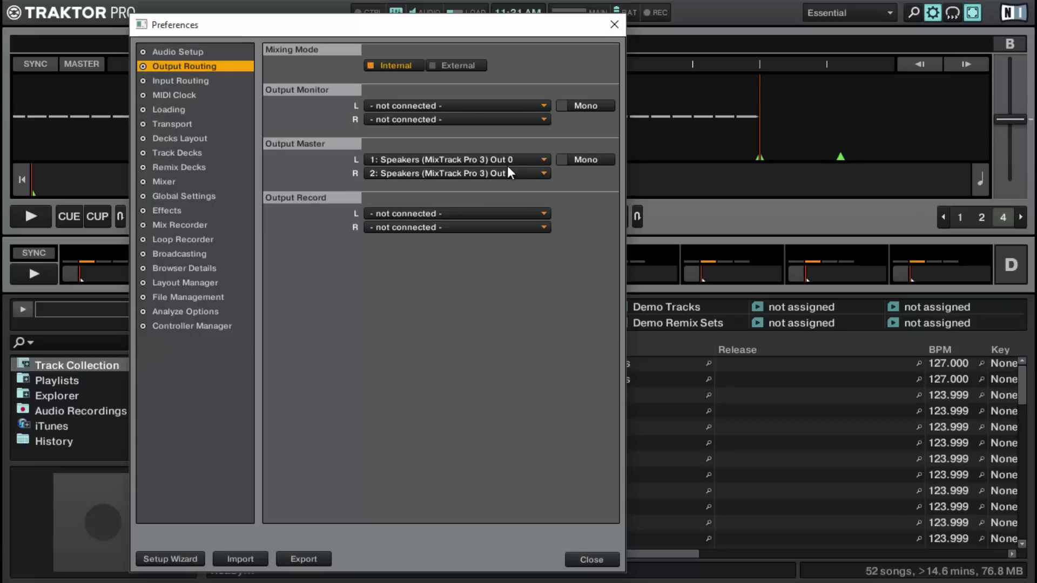
Step: Route Output Monitor L to MixTrack Pro 3 Out 2 and R to Out 3
left_click(425, 104)
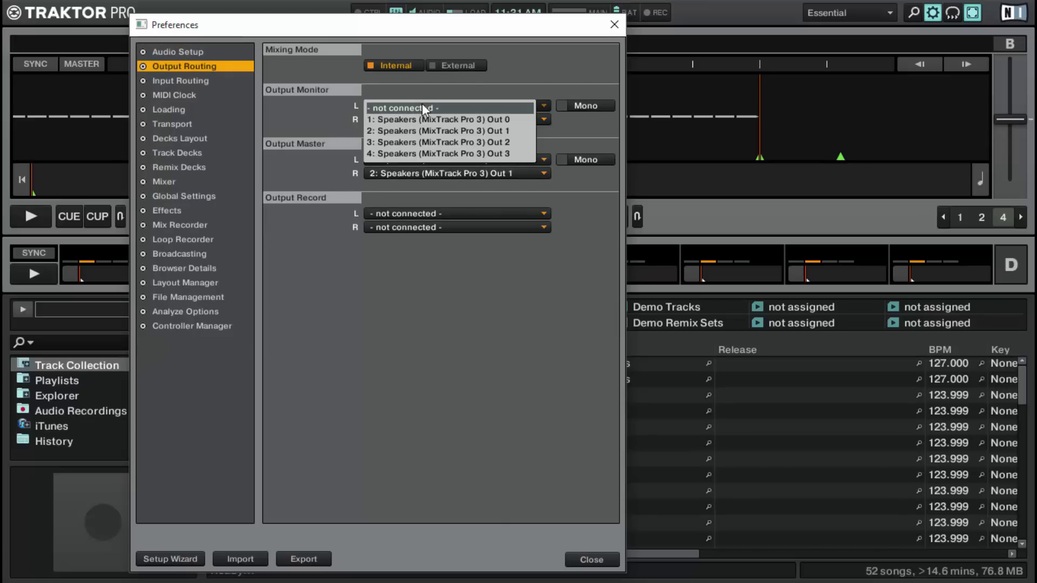
left_click(399, 142)
left_click(391, 122)
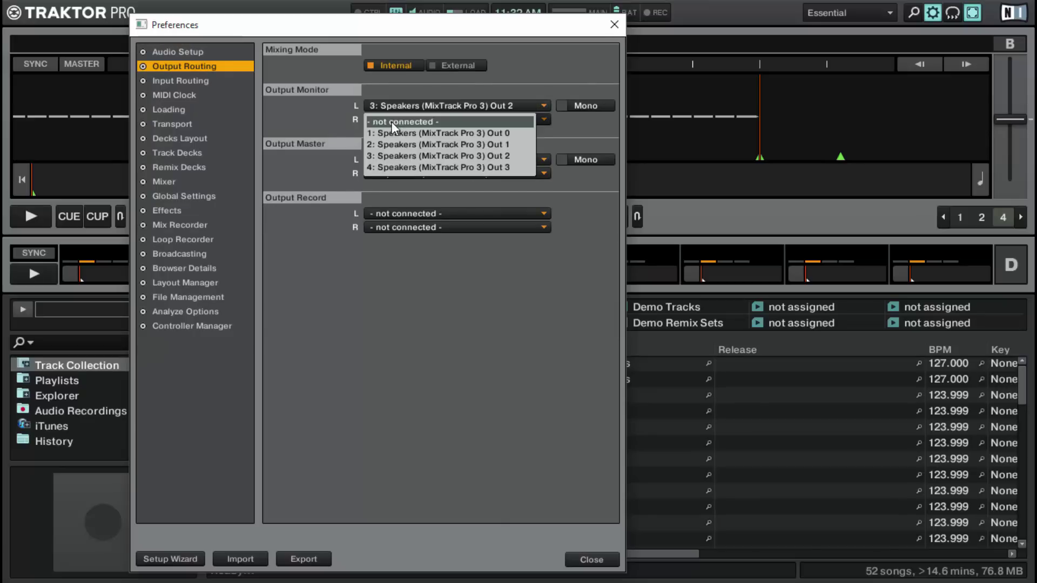
left_click(390, 167)
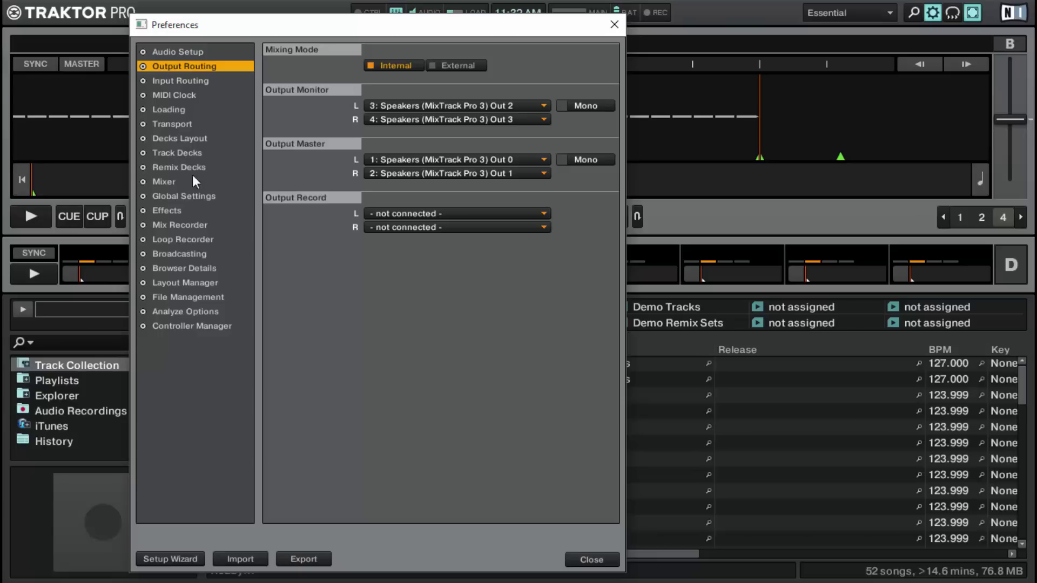
left_click(180, 79)
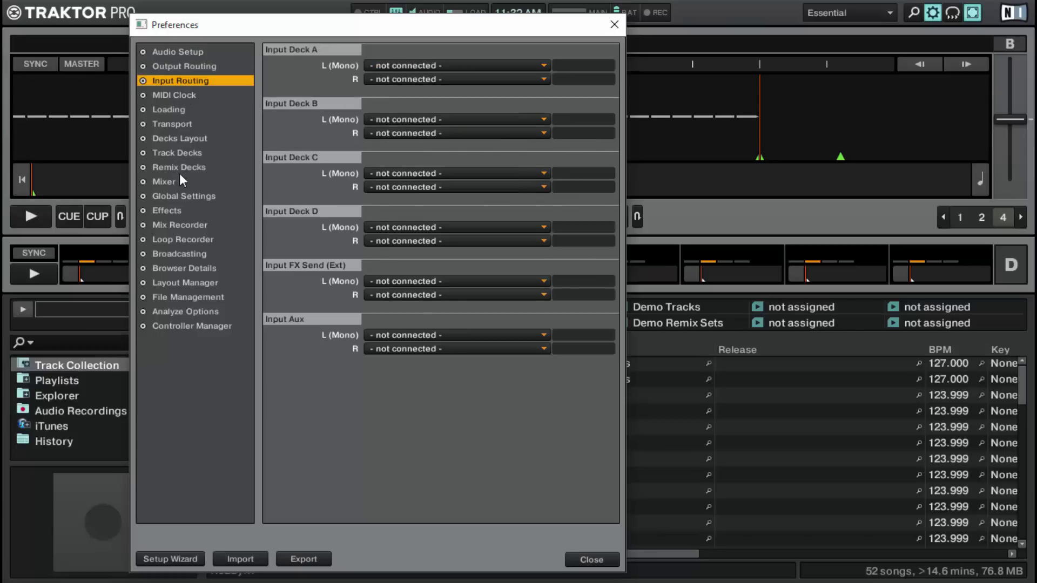
Step: Add a Generic MIDI mapping in Controller Manager with MixTrack Pro 3 as In-Port and Out-Port
left_click(173, 326)
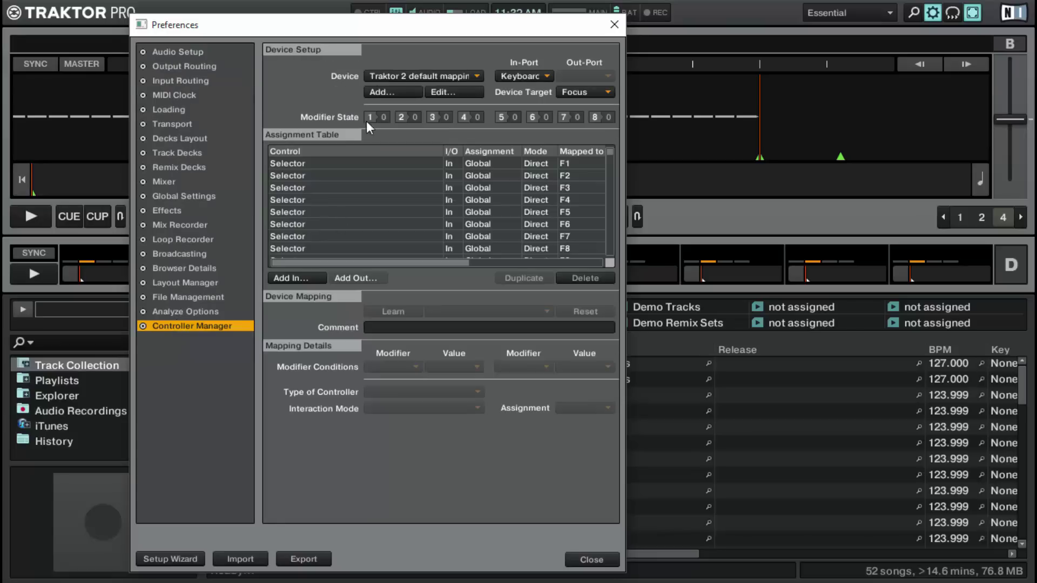
left_click(471, 73)
left_click(446, 89)
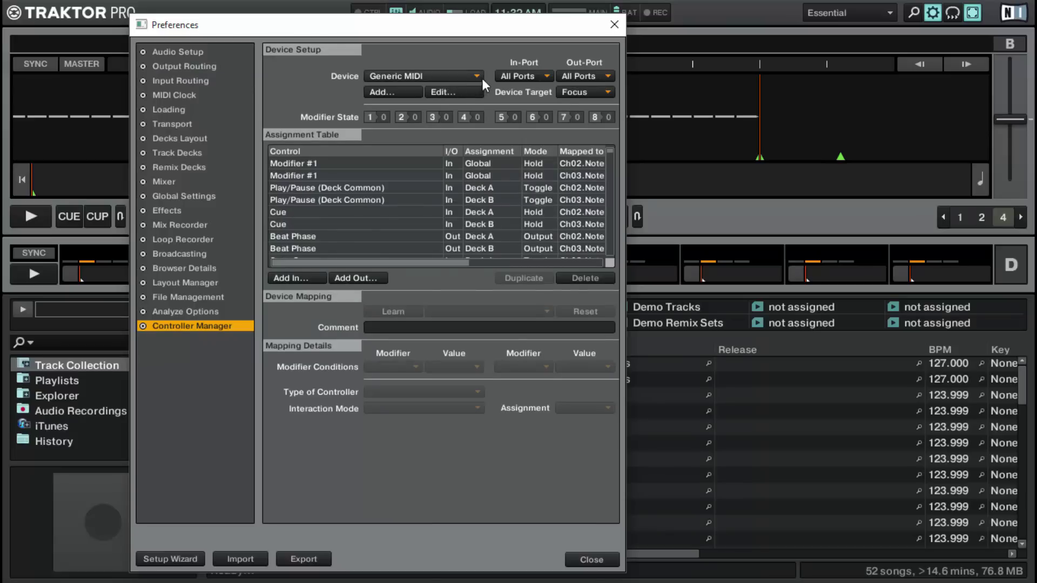
left_click(503, 76)
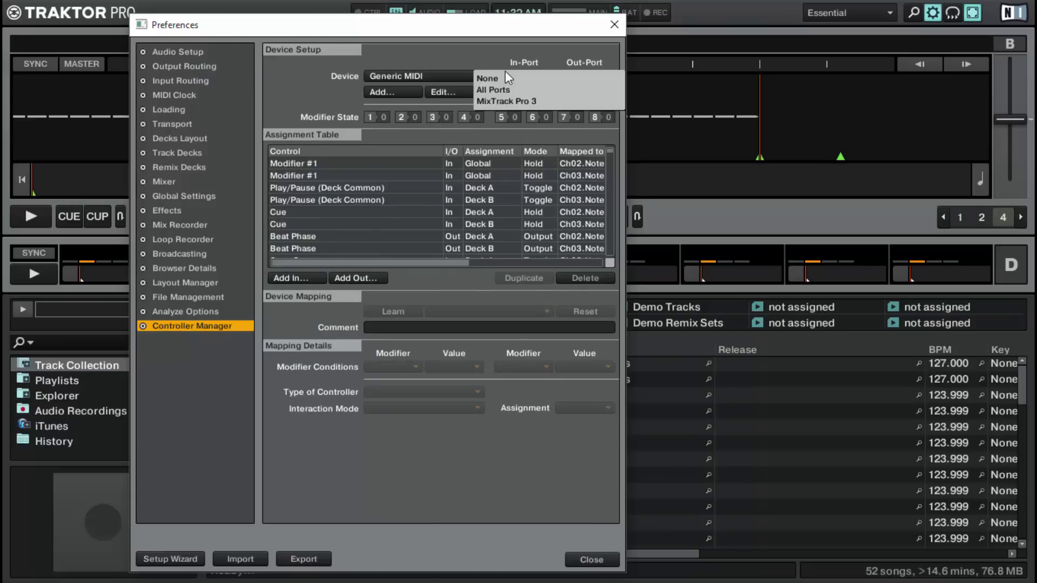
left_click(496, 103)
left_click(575, 75)
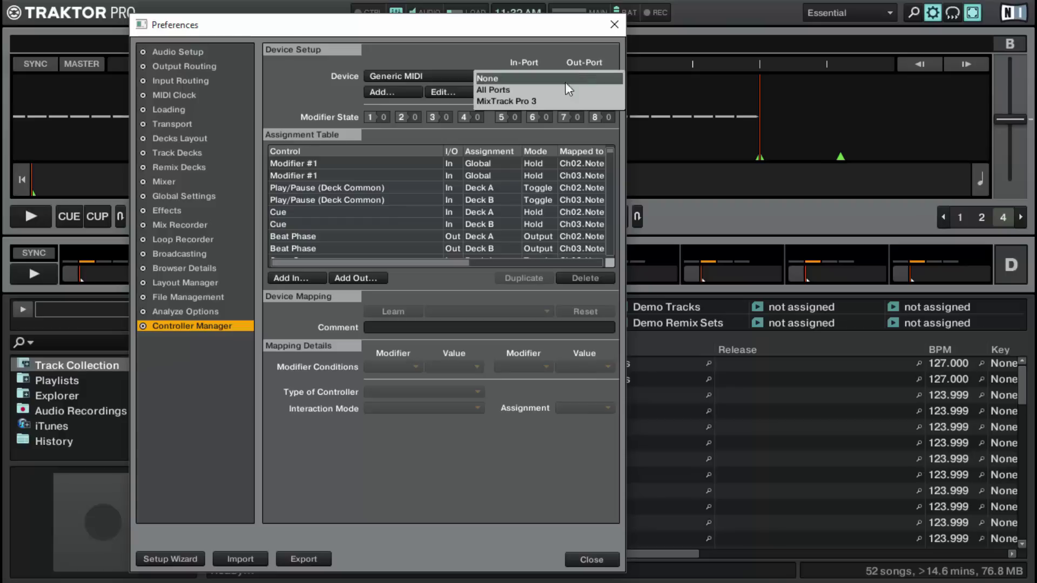
left_click(536, 102)
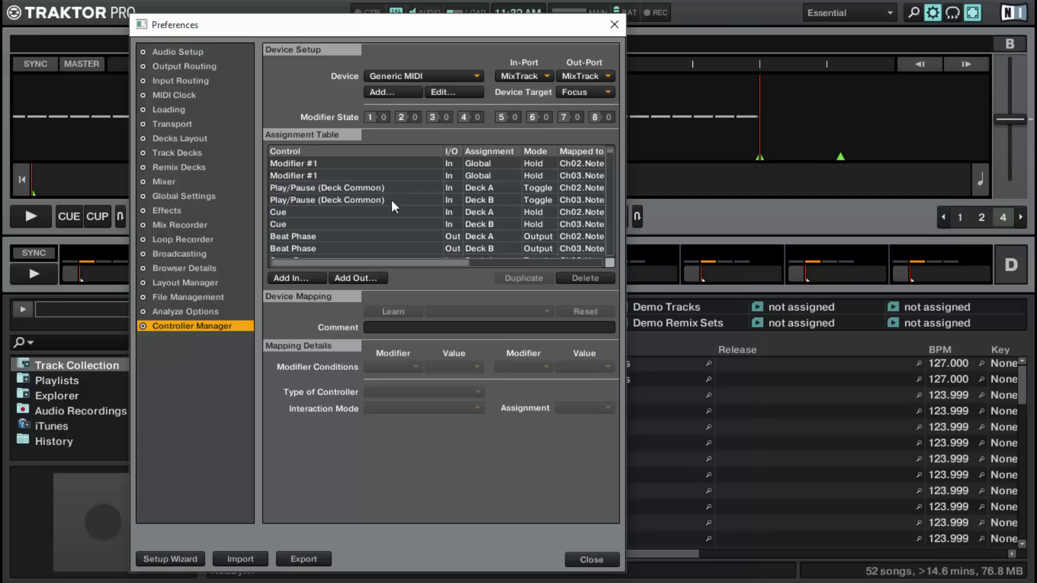
left_click(172, 139)
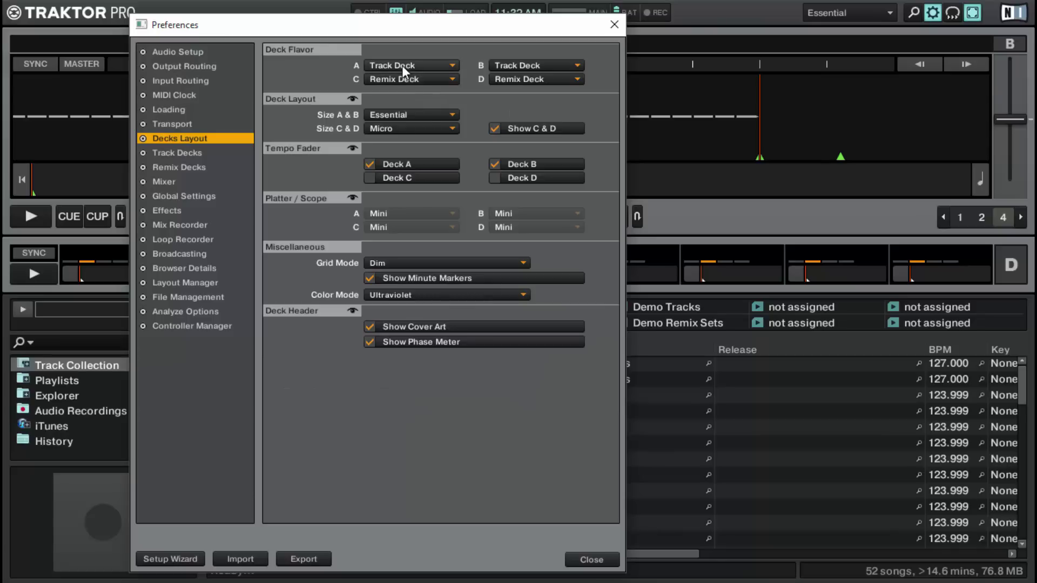
Step: Make deck C a Remix Deck and set decks C and D to Micro size
left_click(432, 78)
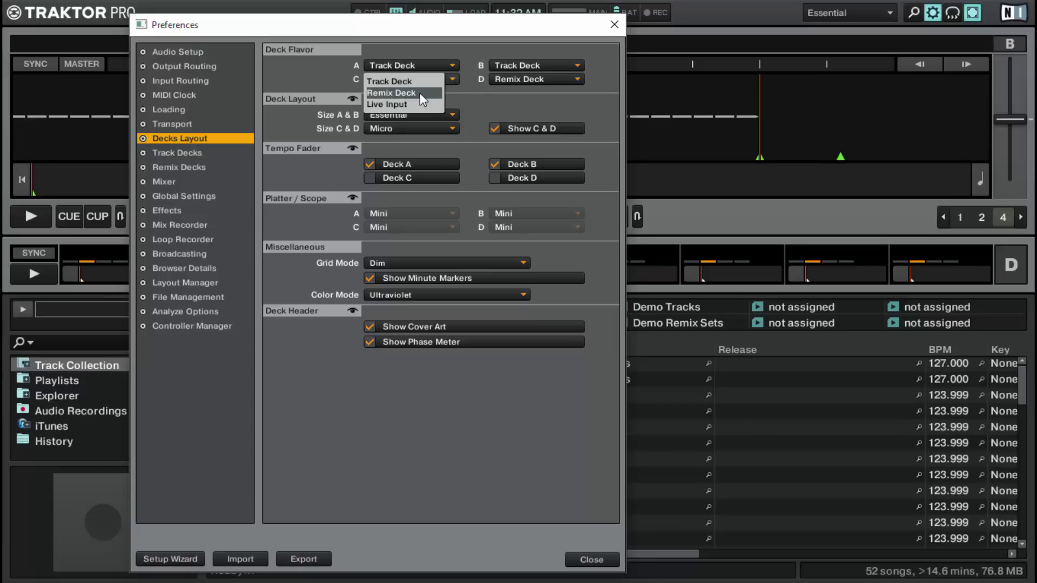
left_click(420, 92)
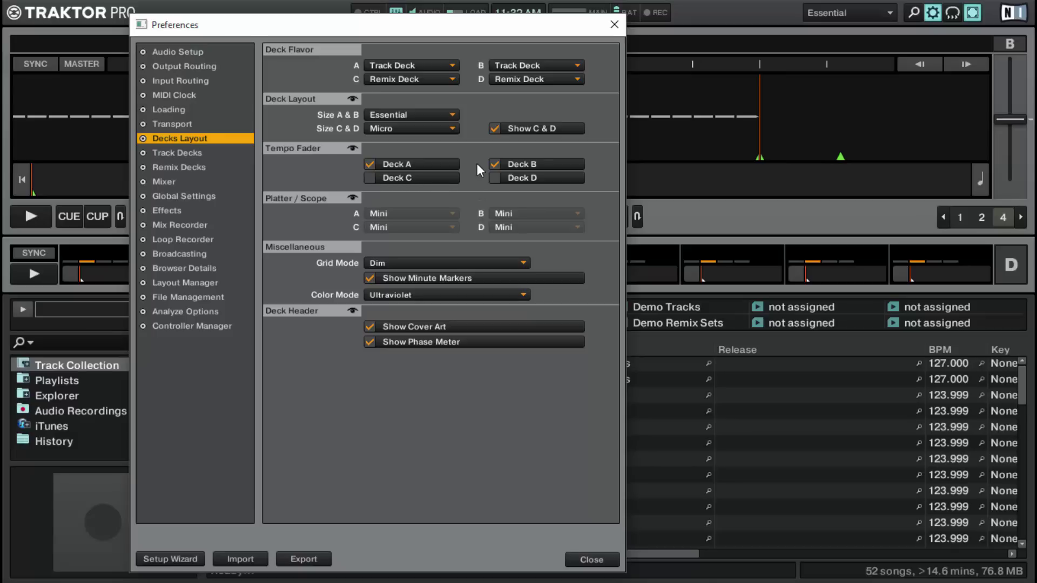
left_click(402, 127)
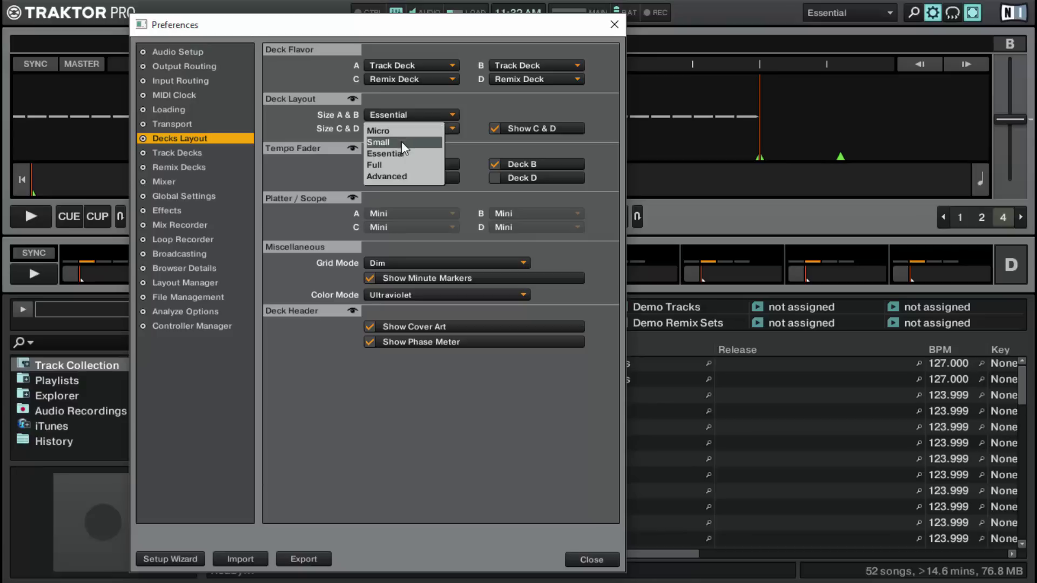
left_click(472, 106)
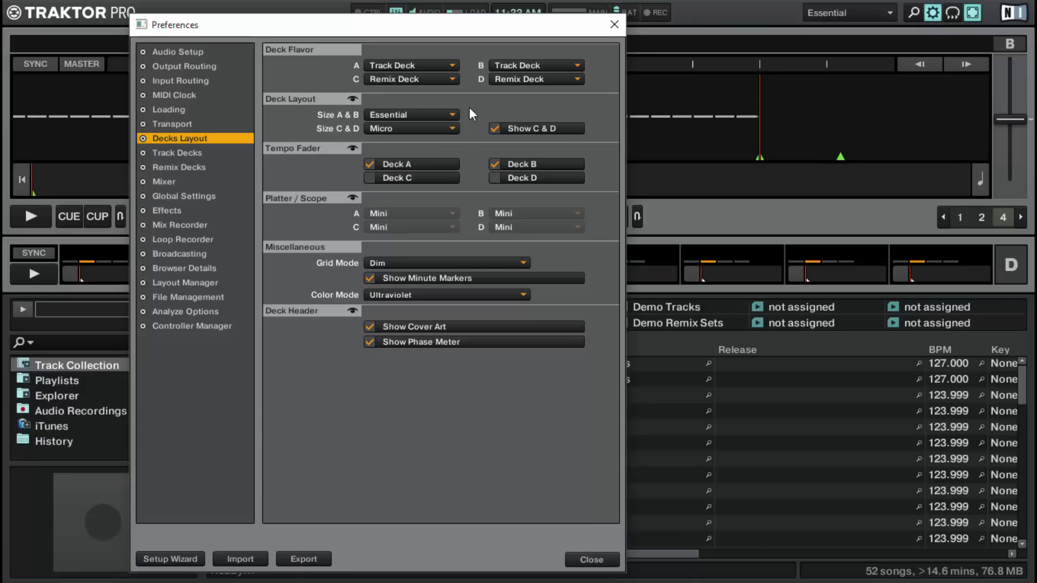
Step: Try Full and Advanced sizes for decks C and D, revert to Micro, and close Preferences
left_click(429, 128)
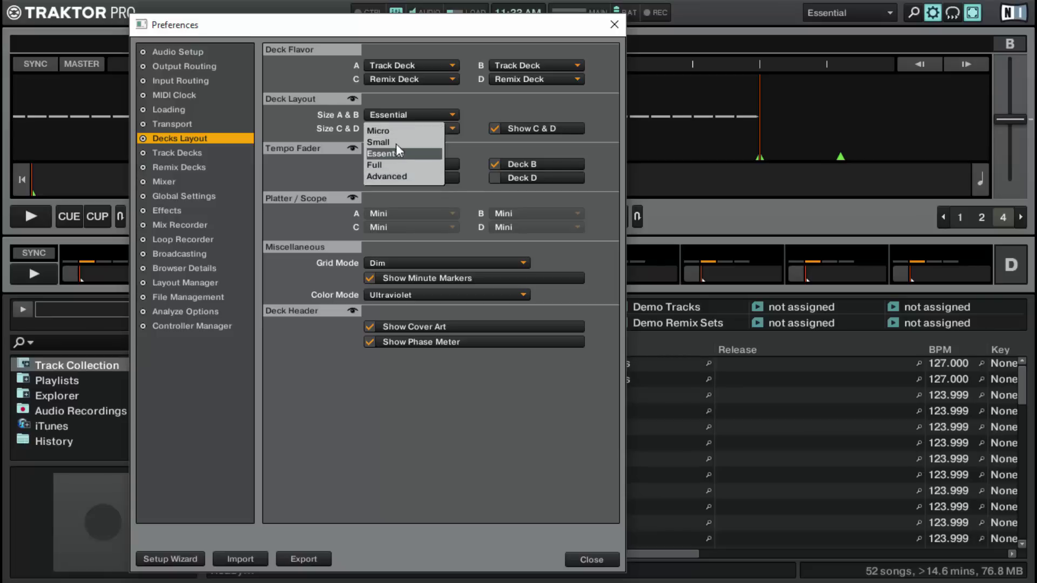
left_click(377, 168)
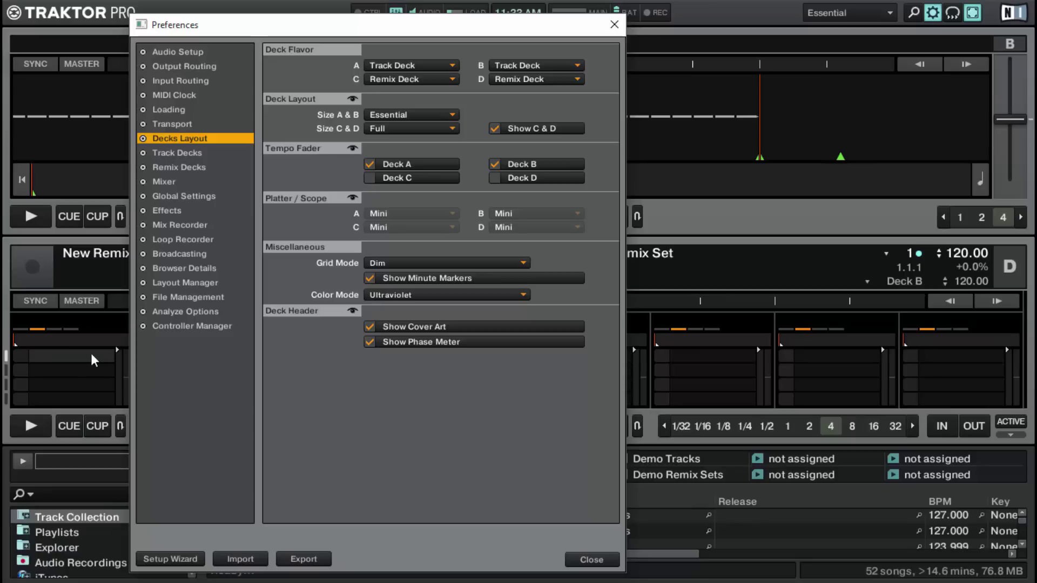
left_click(439, 124)
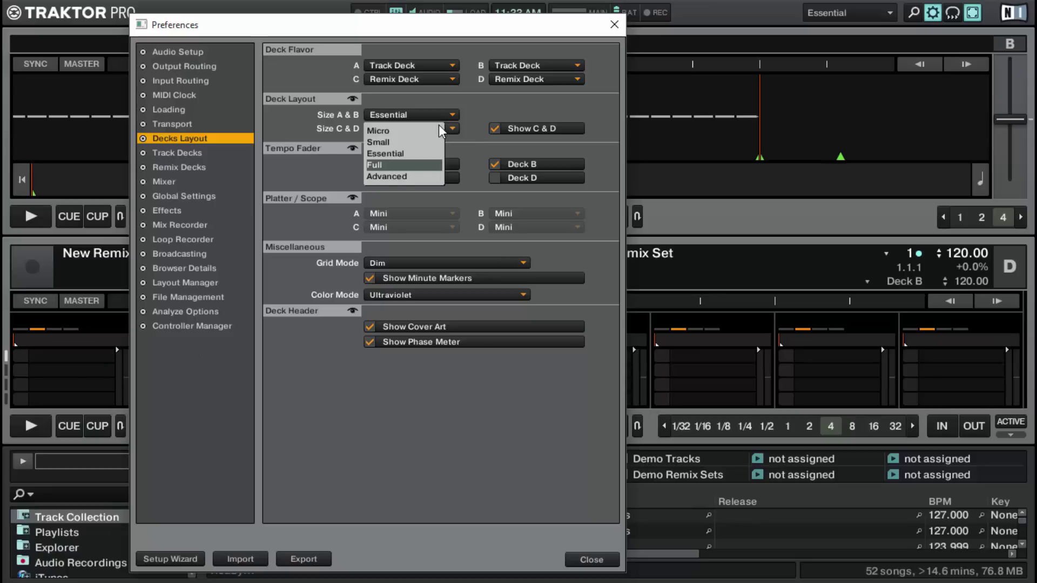
left_click(394, 178)
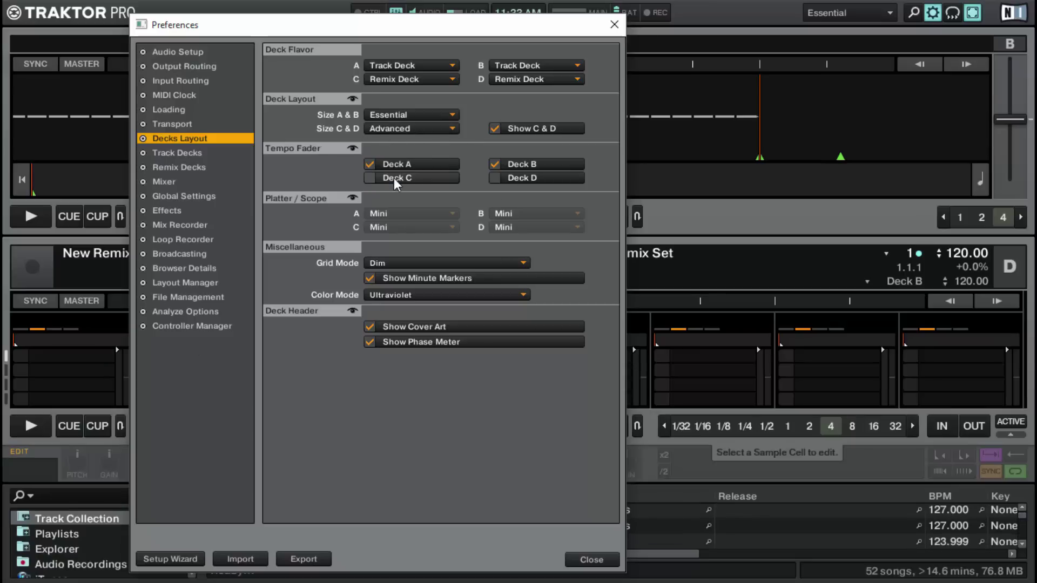
left_click(409, 124)
left_click(401, 135)
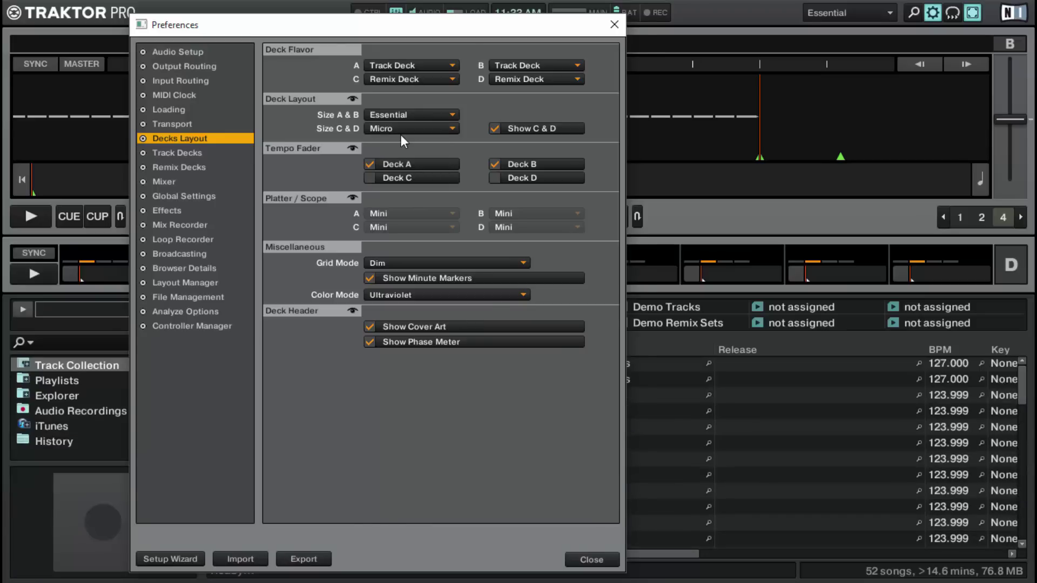
key("Escape")
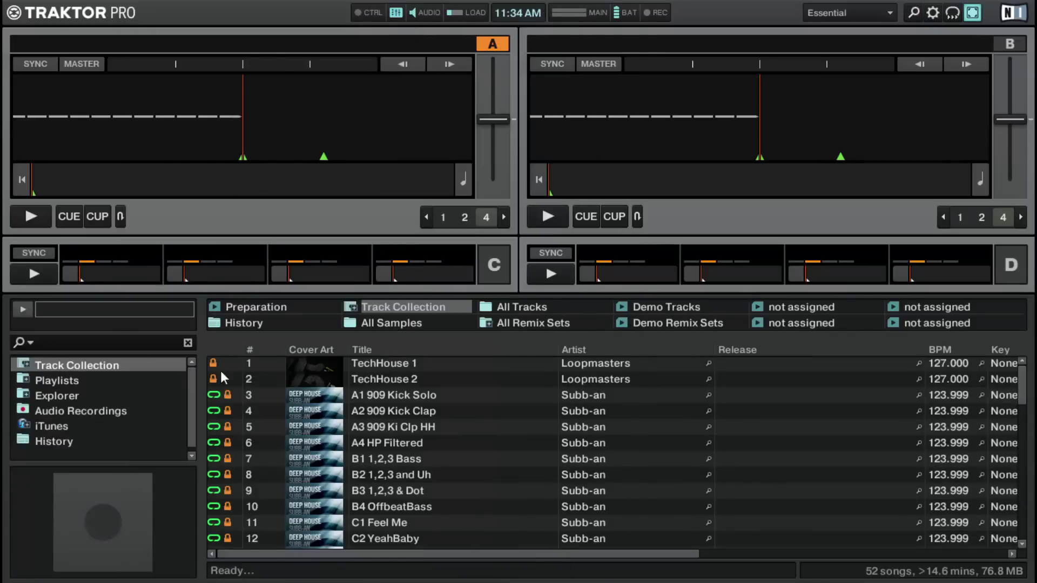
Step: Expand Explorer and then Music Folders in the browser tree
mouse_move(479, 285)
left_click(62, 397)
left_click(24, 395)
scroll(77, 409, "down", 1)
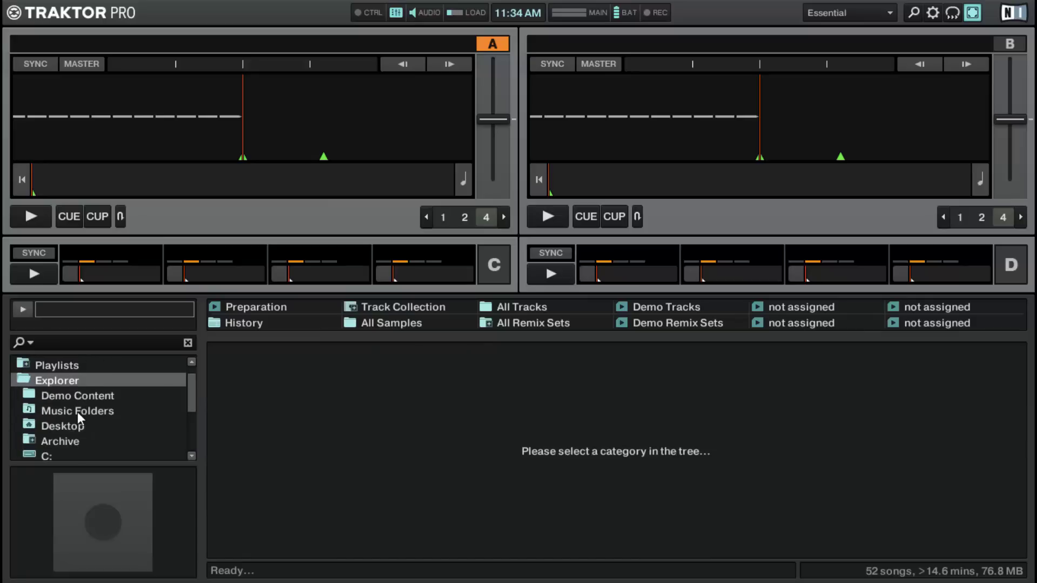
scroll(70, 416, "down", 2)
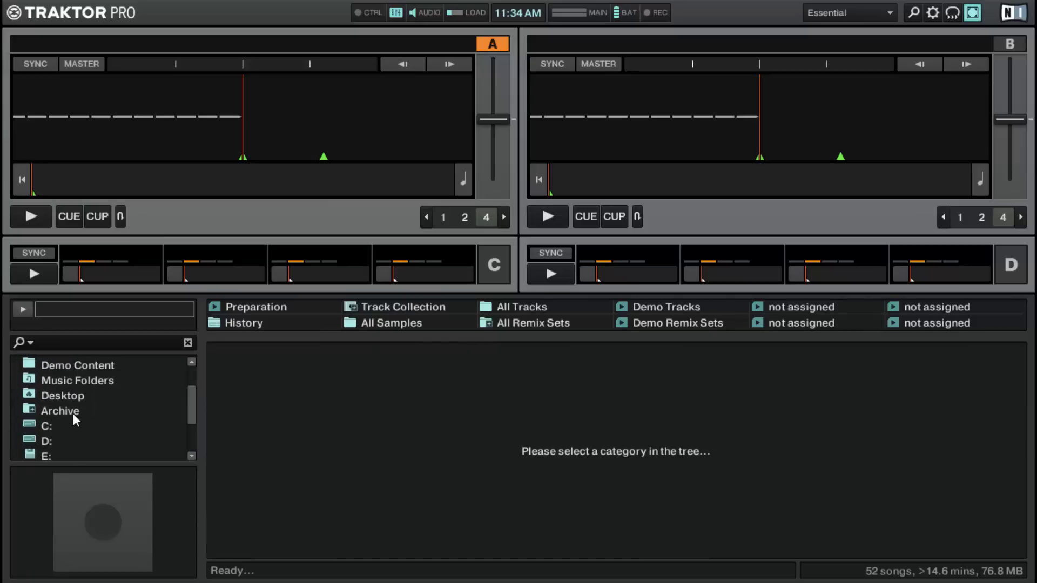
left_click(43, 383)
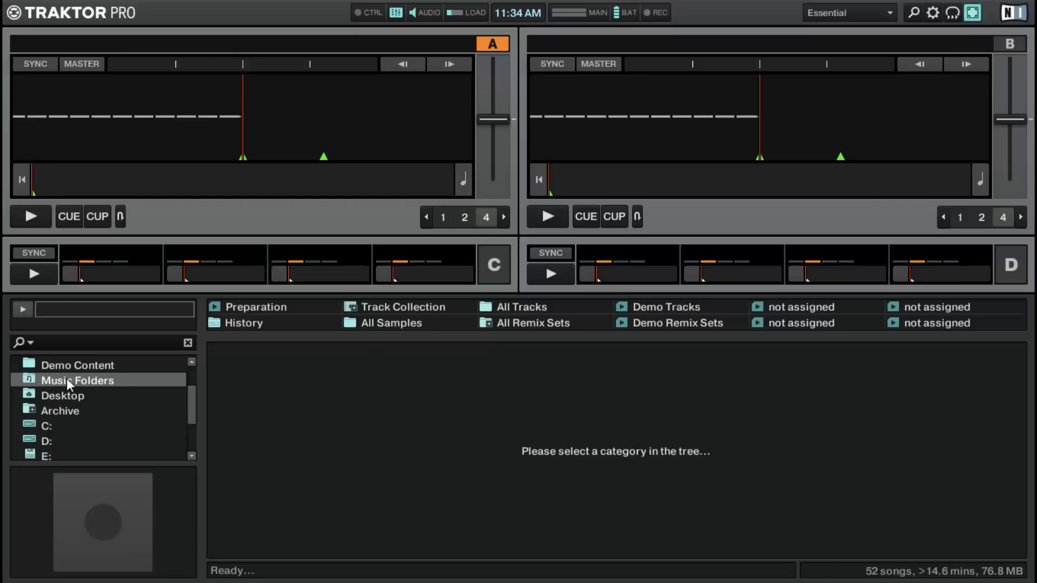
double_click(67, 382)
Step: Expand Music > Traktor and select the Samples folder to list its eight samples
scroll(76, 410, "down", 1)
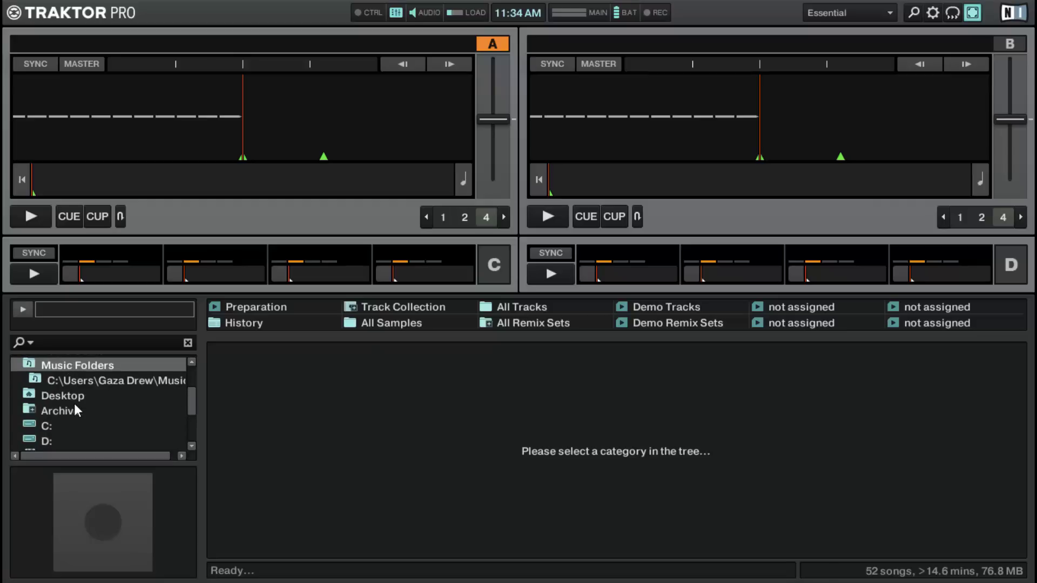
scroll(76, 410, "down", 2)
scroll(76, 409, "up", 2)
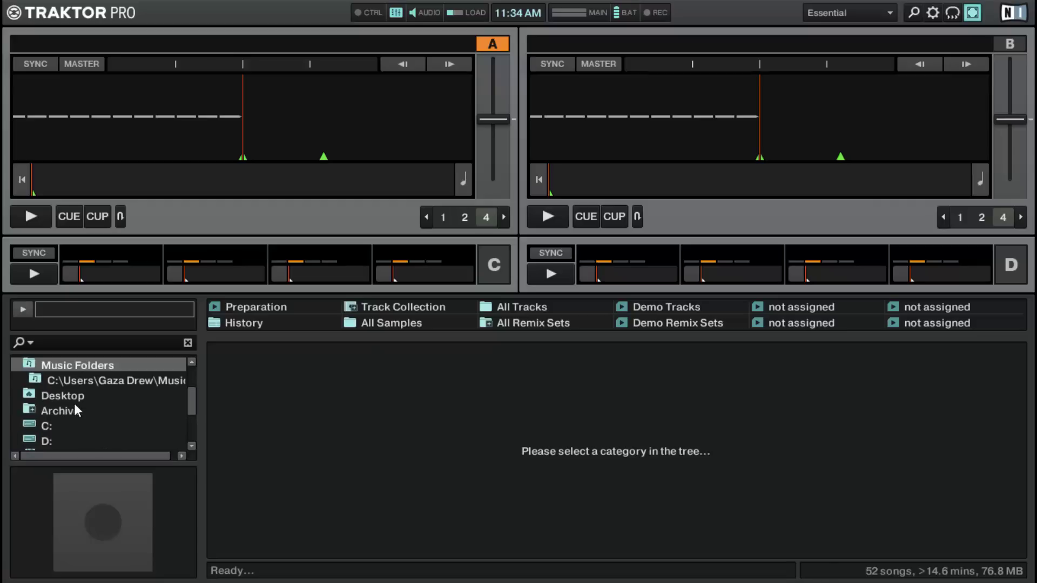
double_click(107, 380)
scroll(85, 394, "down", 2)
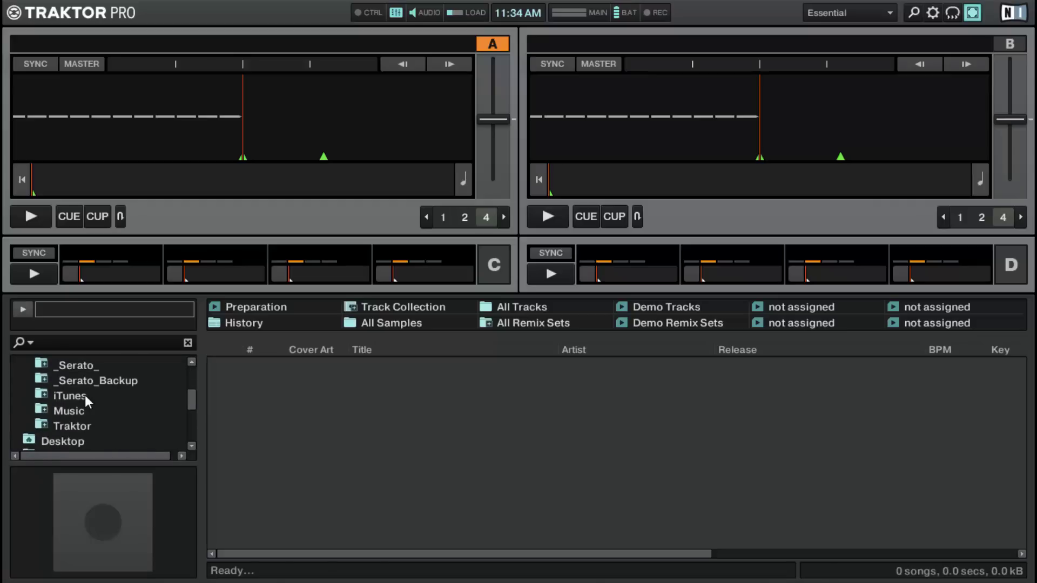
double_click(44, 410)
scroll(47, 409, "down", 4)
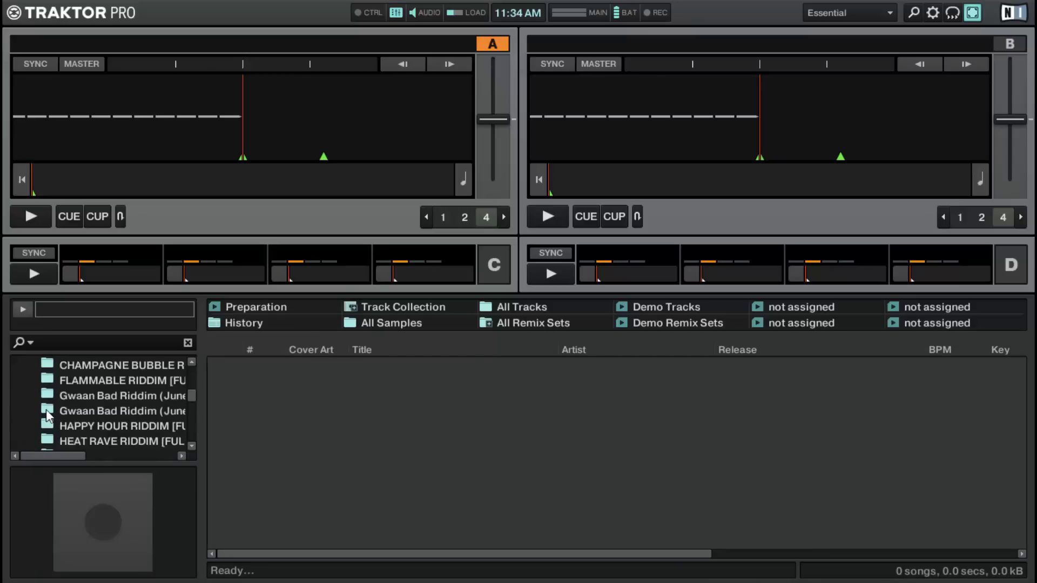
scroll(47, 409, "down", 7)
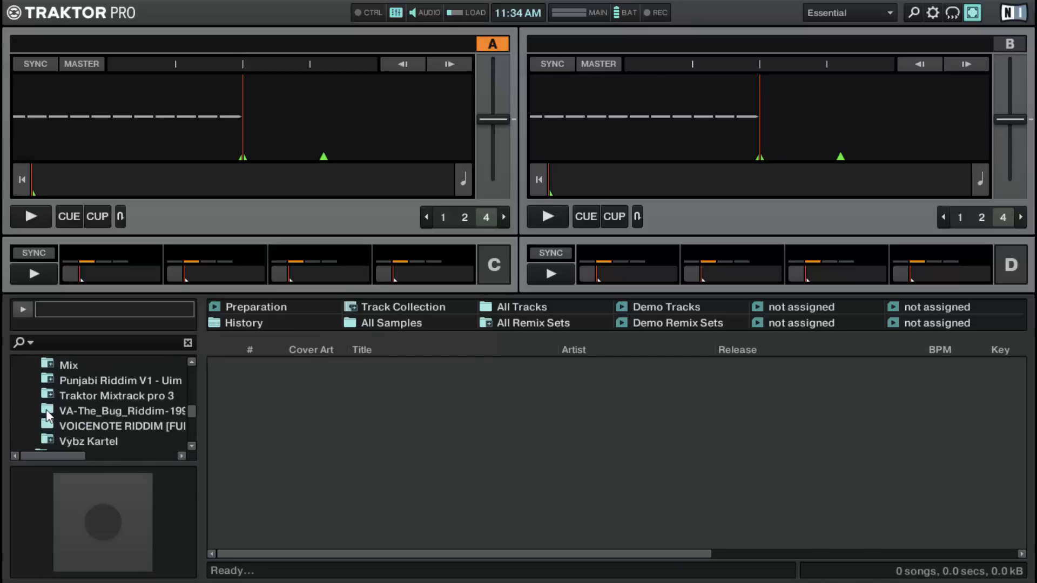
scroll(46, 409, "down", 3)
scroll(46, 409, "up", 2)
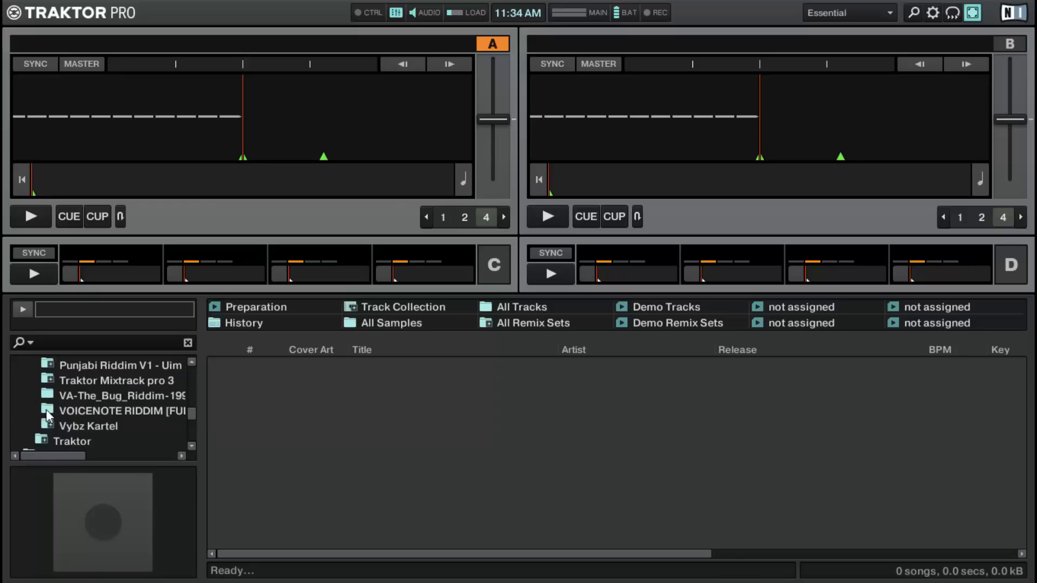
double_click(41, 439)
scroll(41, 433, "down", 5)
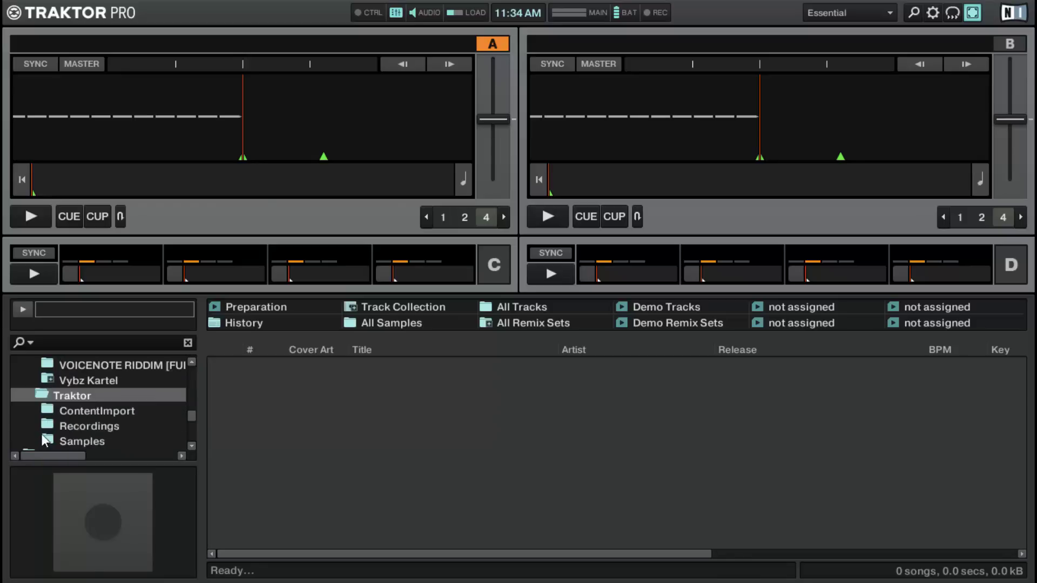
left_click(64, 409)
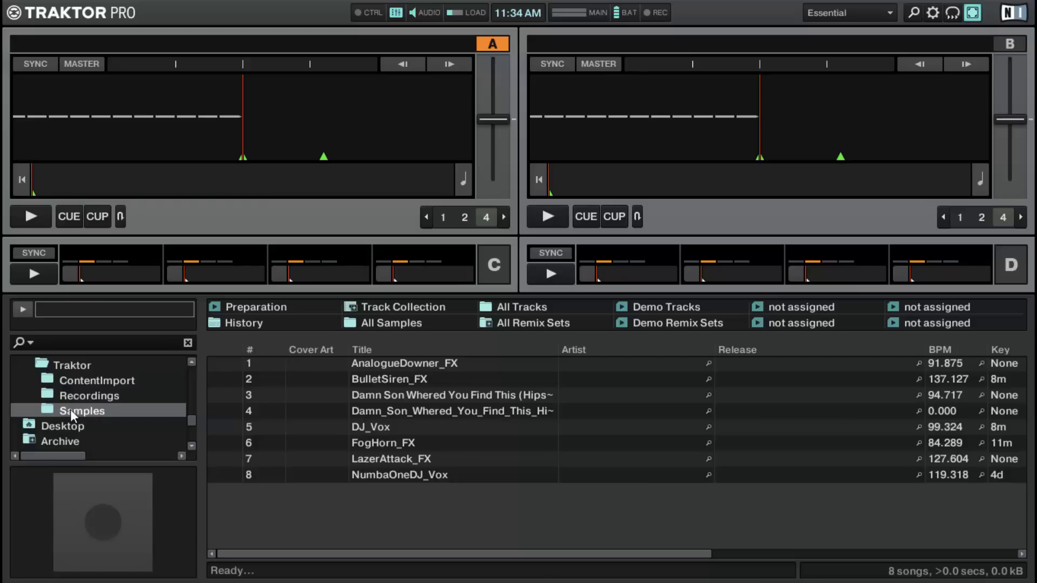
Step: Favorite the Samples folder, load FogHorn_FX and LazerAttack_FX into deck C slots 1–2, and play them
left_click_drag(71, 411, 814, 313)
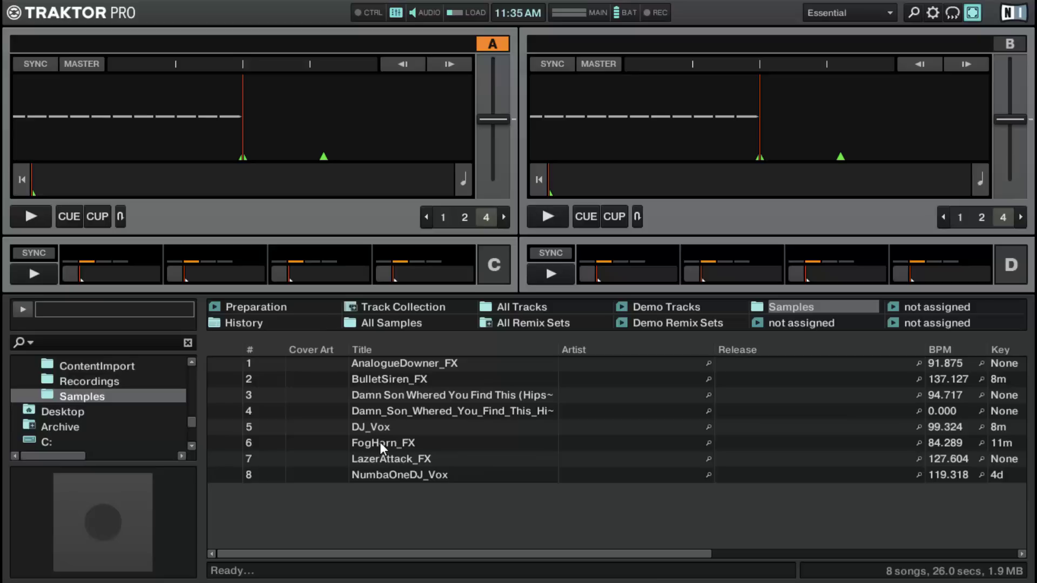
left_click_drag(380, 442, 105, 261)
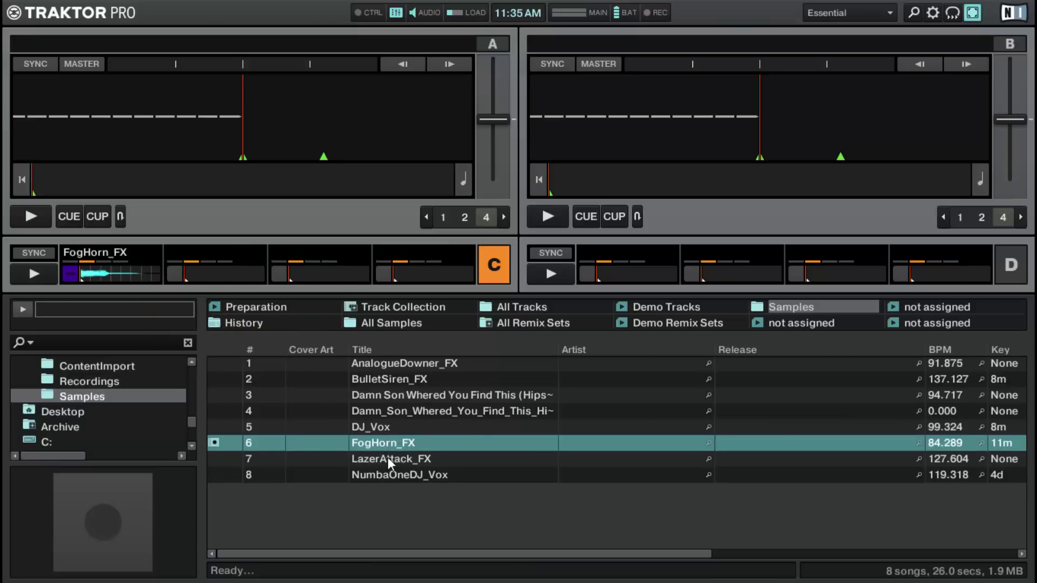
left_click_drag(388, 458, 216, 259)
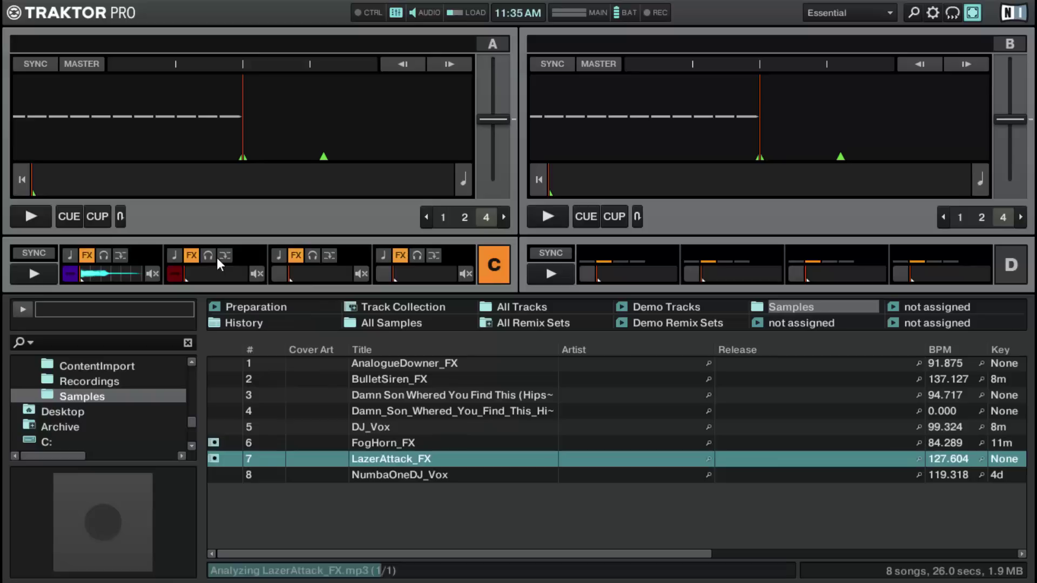
left_click(176, 273)
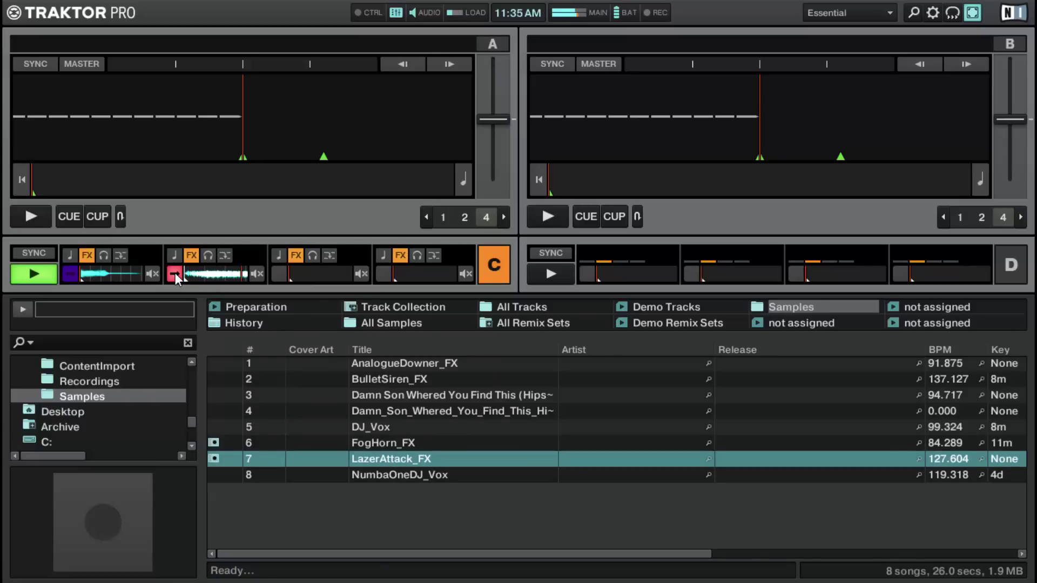
left_click(70, 272)
left_click(74, 256)
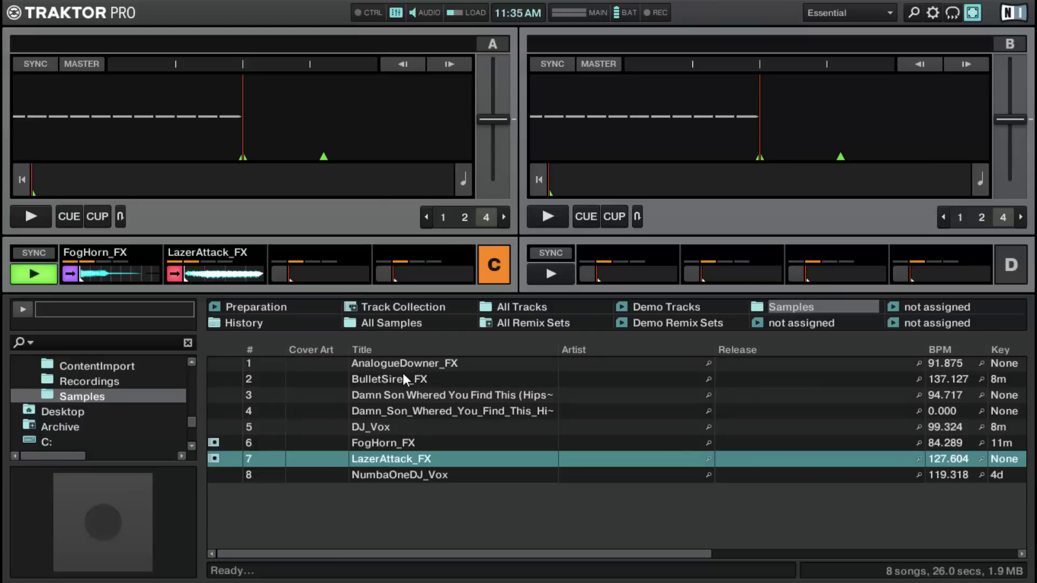
Step: Load BulletSiren_FX and AnalogueDowner_FX into deck C slots 3–4, key-locking and playing them
left_click_drag(396, 376, 313, 272)
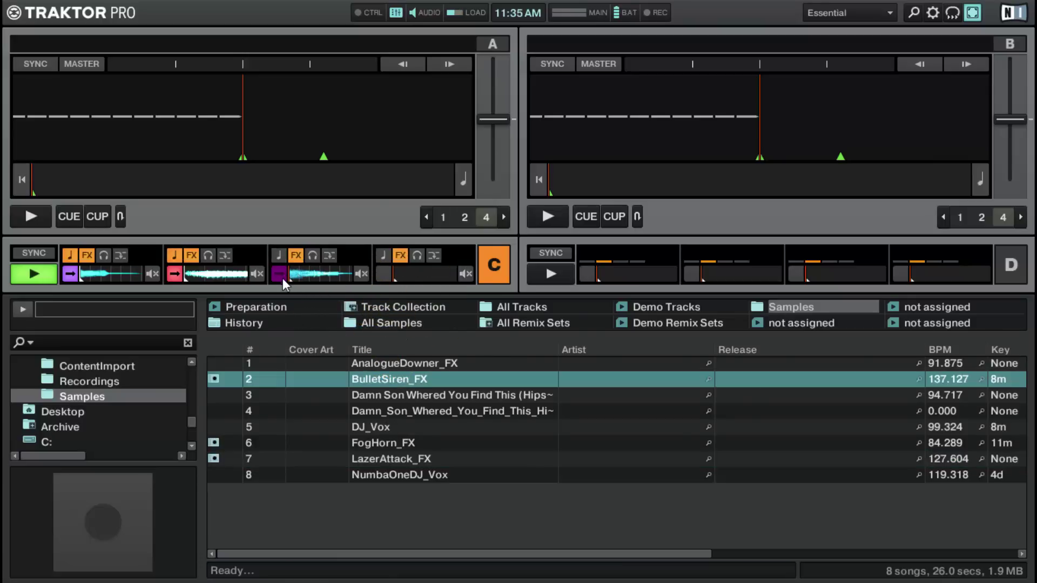
left_click(280, 253)
left_click(282, 275)
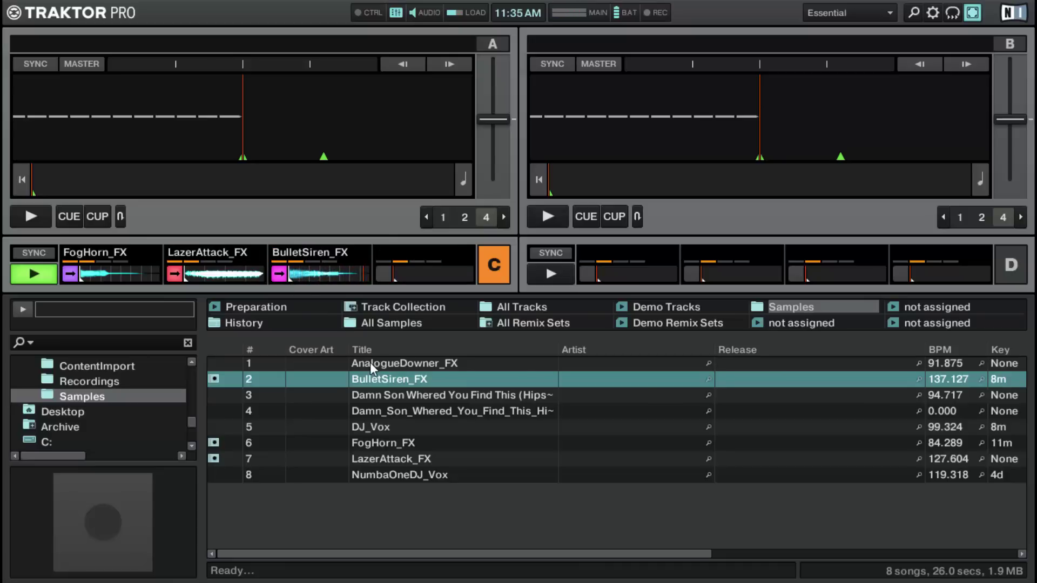
left_click_drag(370, 362, 413, 268)
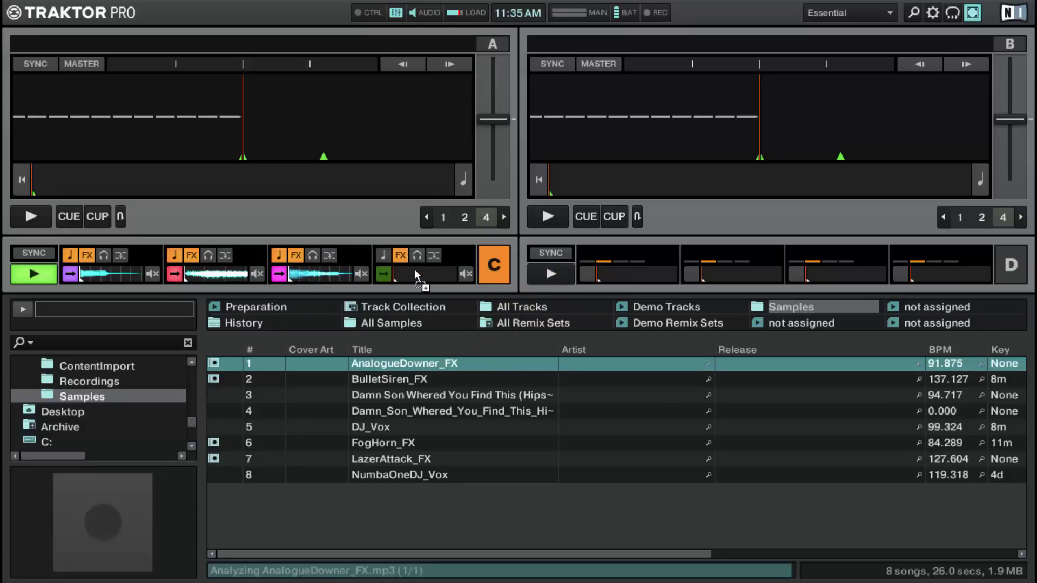
left_click(383, 273)
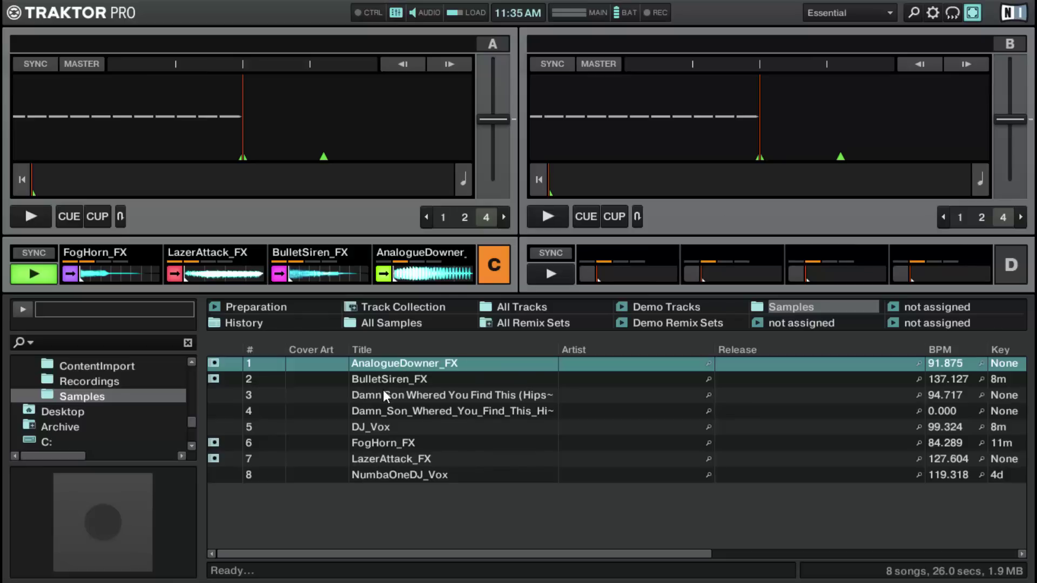
Step: Load Damn Son Whered You Find This, NumbaOneDJ_Vox and DJ_Vox into deck D slots 1–3, key-lock and play them
left_click_drag(384, 394, 604, 270)
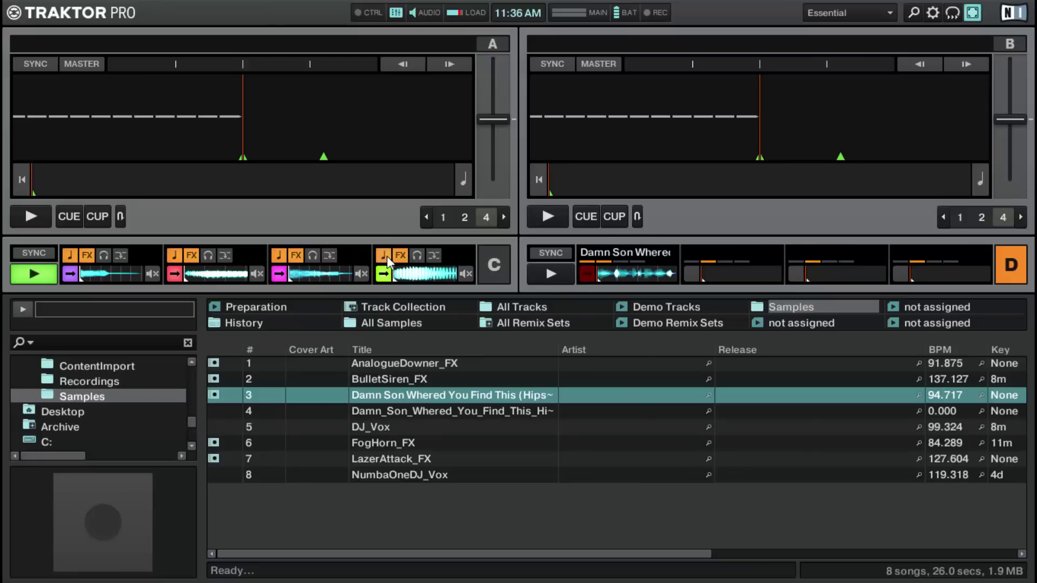
left_click(587, 274)
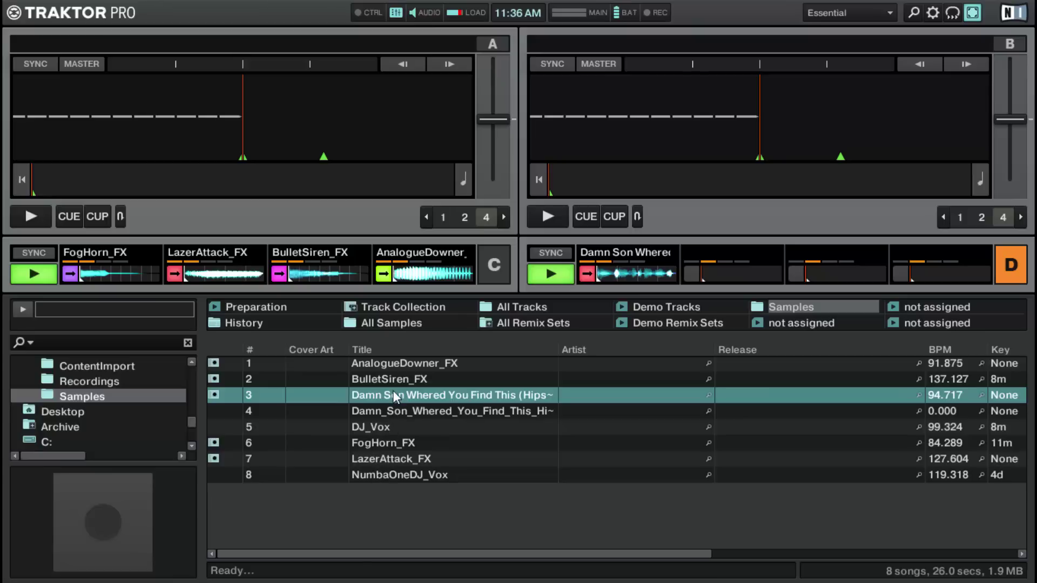
left_click_drag(382, 475, 718, 267)
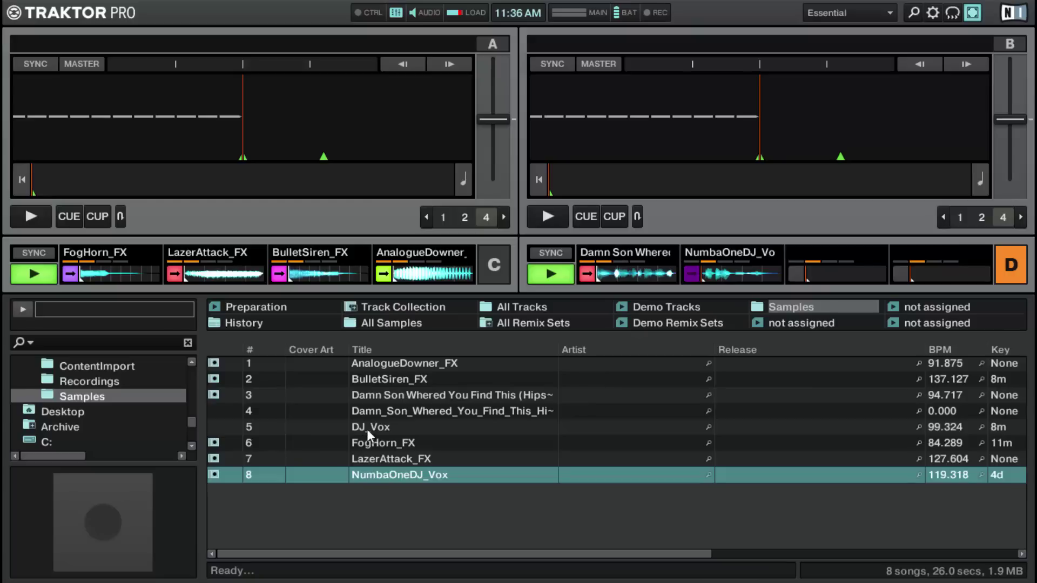
left_click_drag(367, 429, 818, 261)
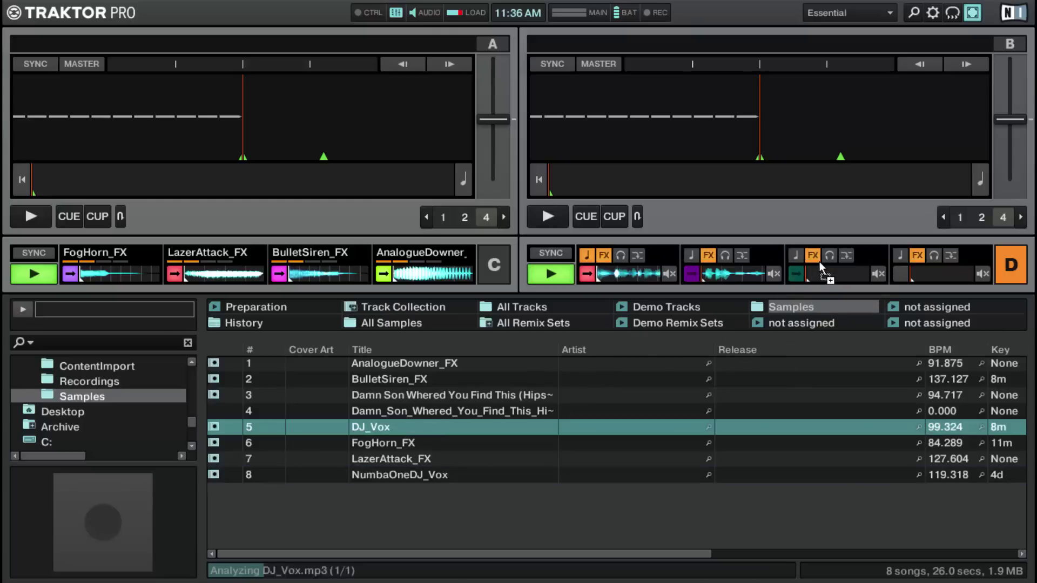
left_click(693, 254)
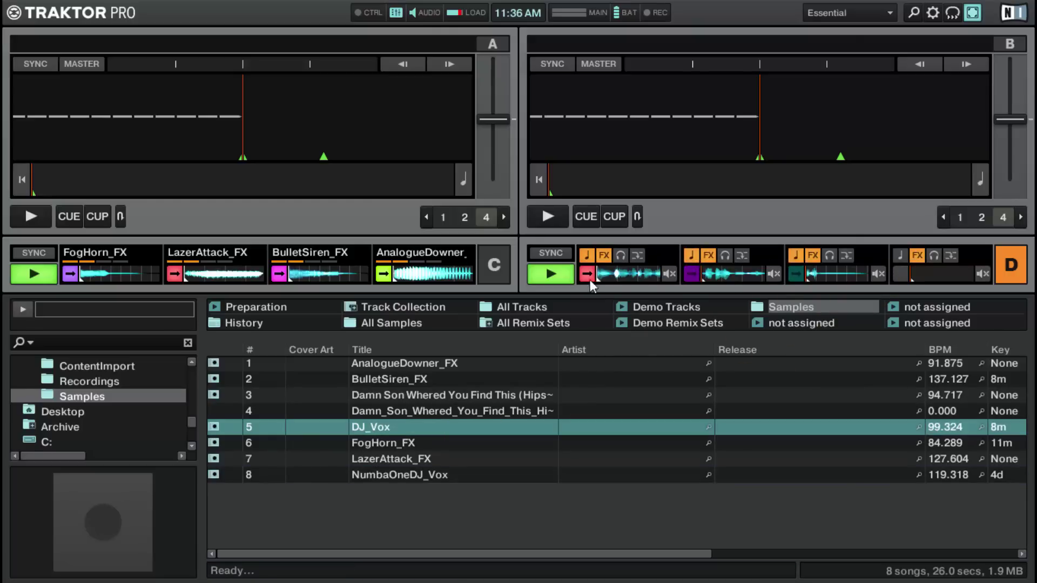
left_click(687, 274)
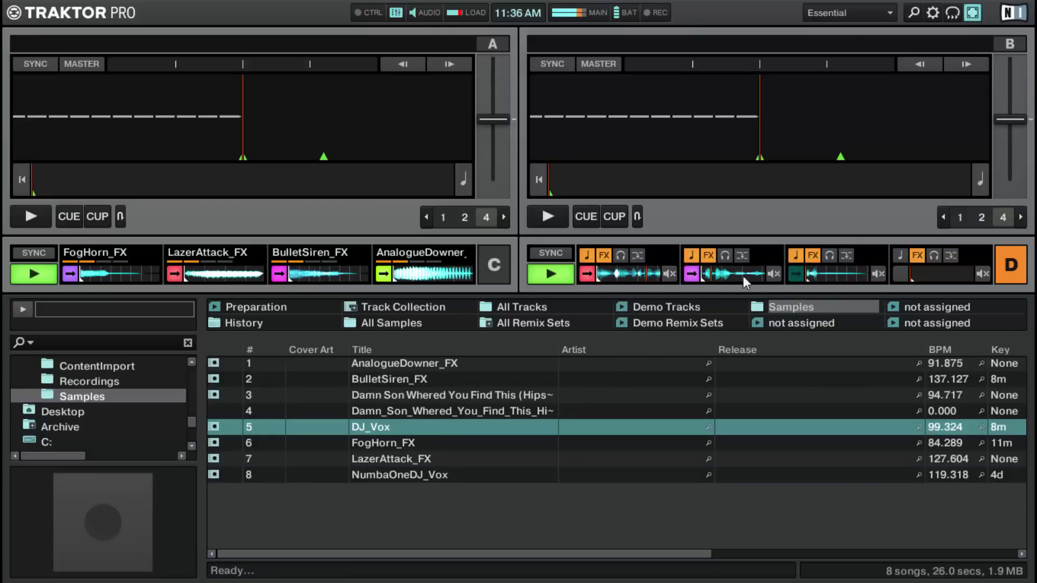
left_click(799, 277)
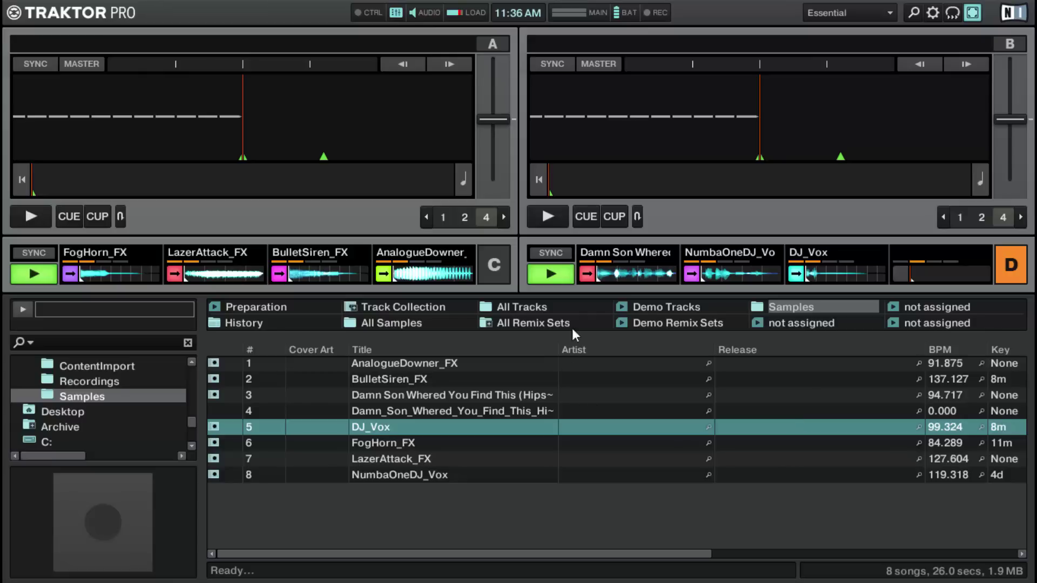
Step: Save deck C's samples as a new remix set and show All Remix Sets
left_click(497, 273)
left_click(675, 210)
left_click(494, 280)
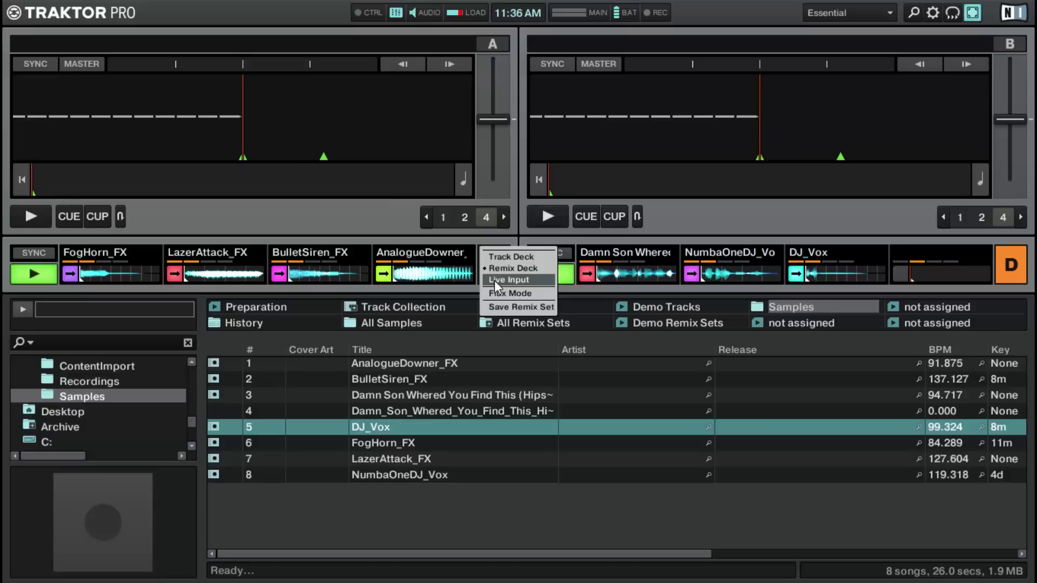
left_click(514, 308)
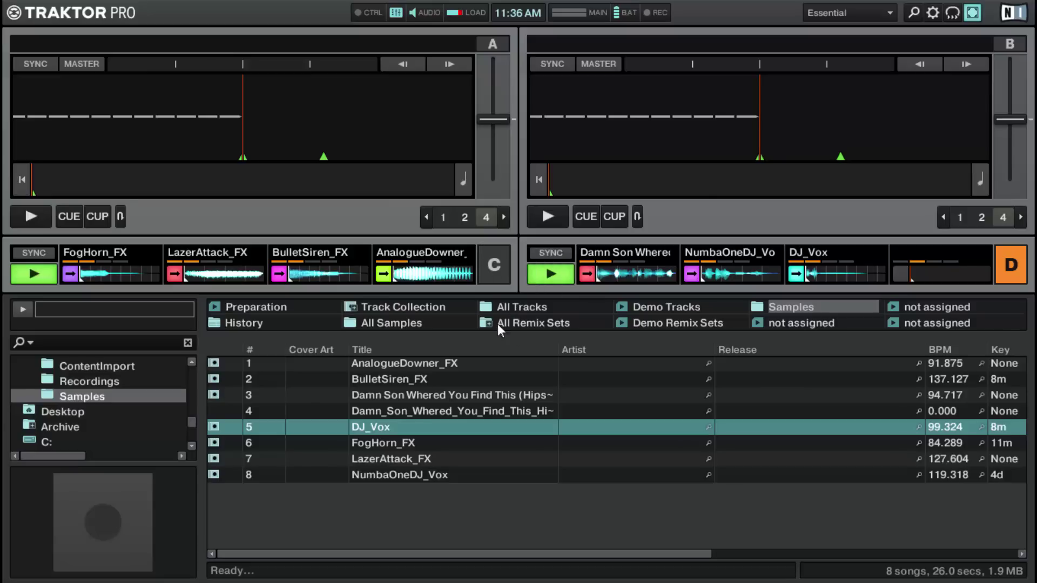
left_click(517, 323)
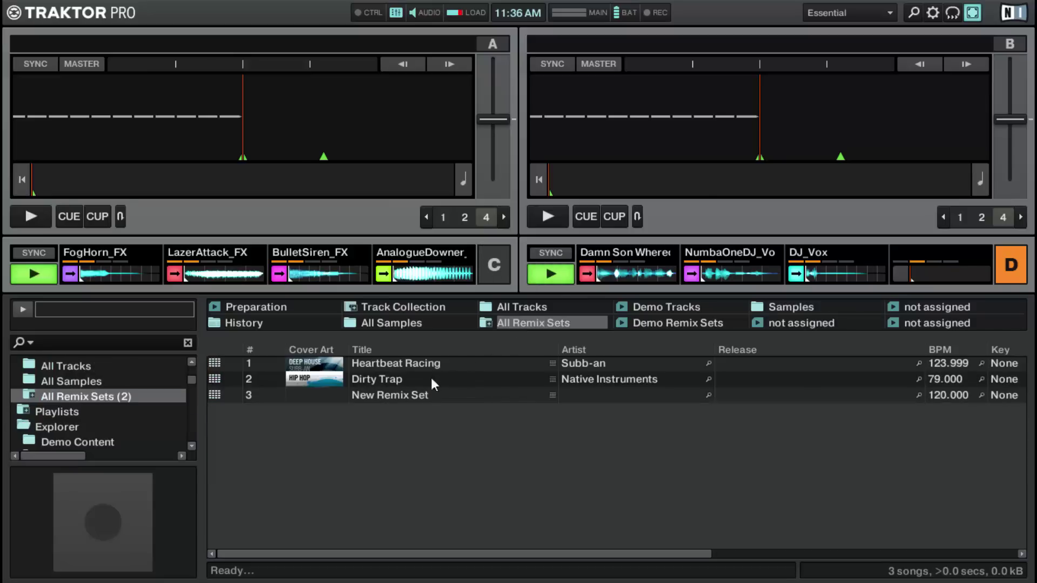
Step: Rename the new remix set to (C) Samples
left_click(394, 394)
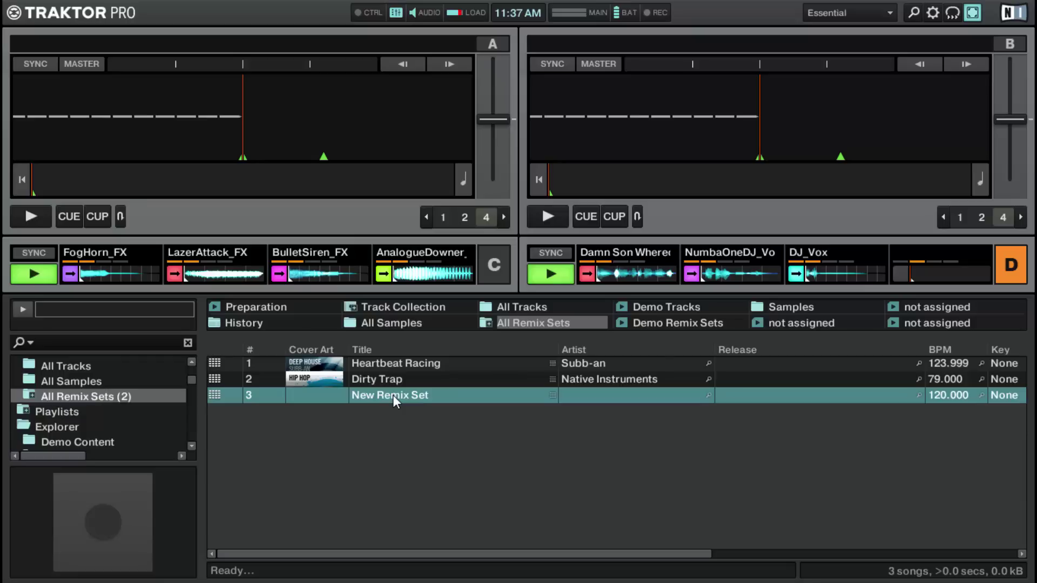
double_click(393, 394)
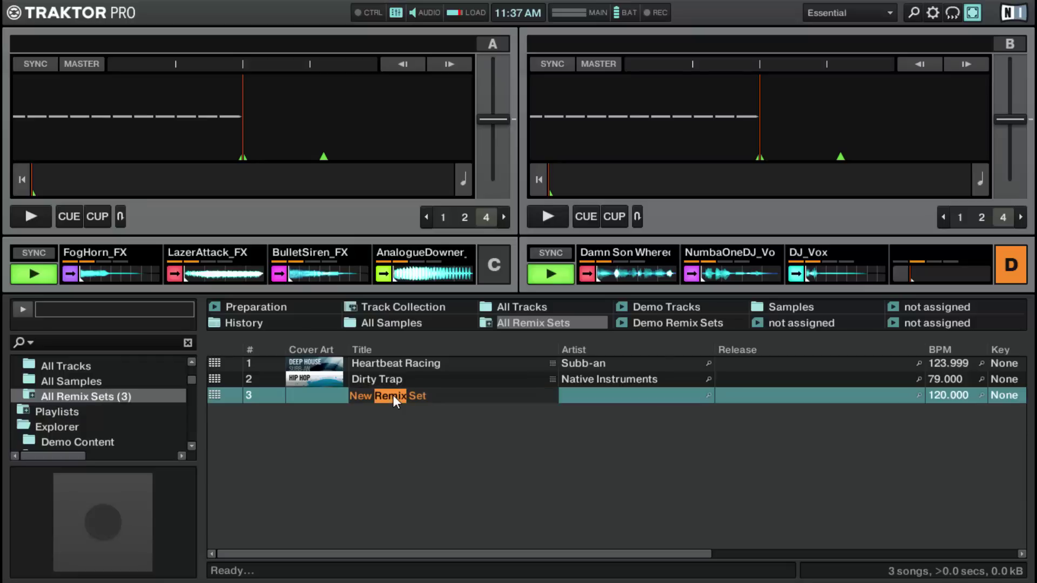
key("ctrl+a")
type("(C) Samples")
key("Return")
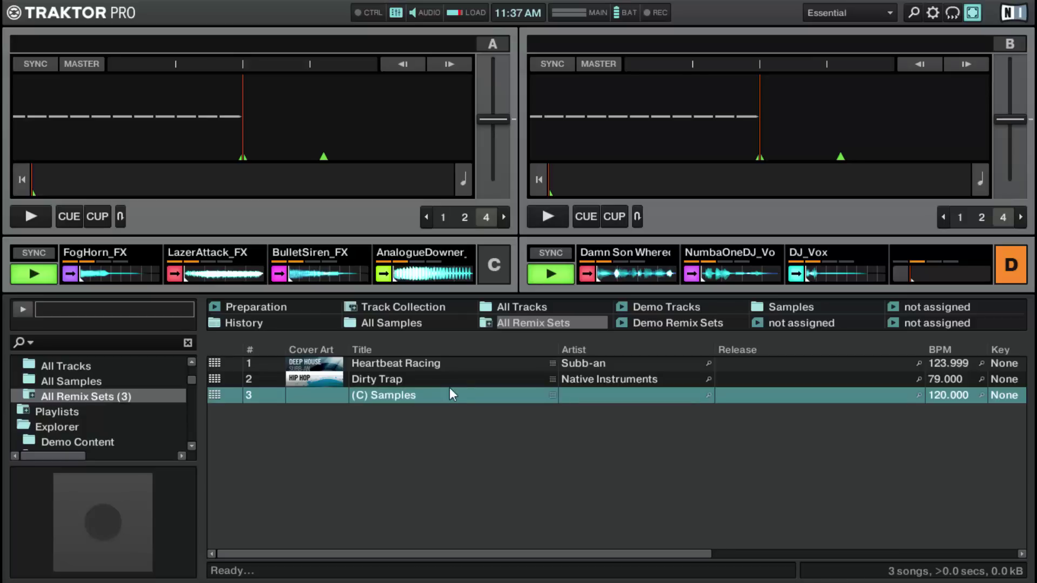
mouse_move(761, 271)
Step: Save deck D's samples as a remix set and retitle it (D) Samples in All Remix Sets
left_click(772, 306)
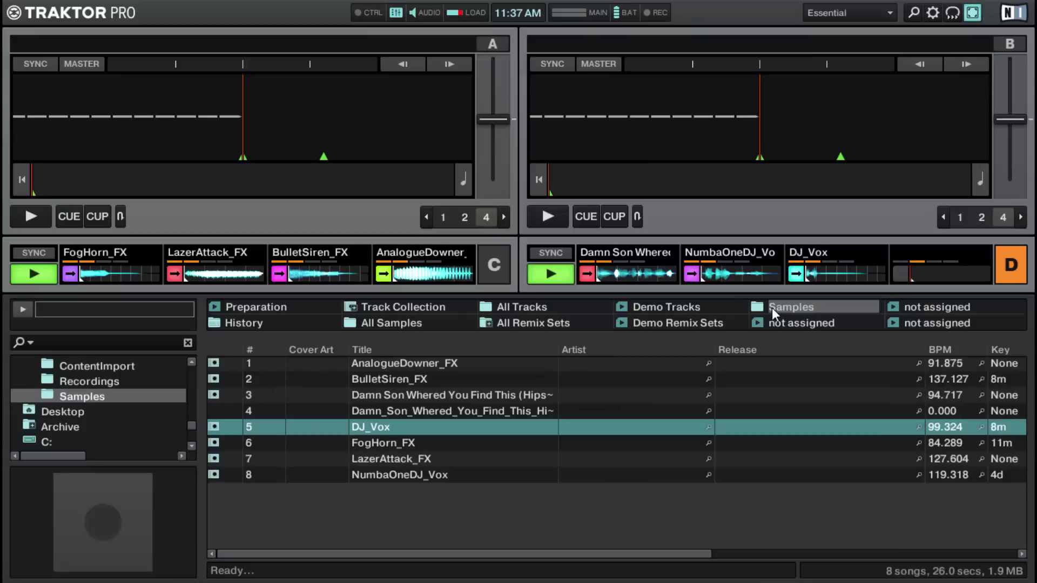
left_click(1015, 277)
left_click(997, 309)
left_click(535, 323)
double_click(364, 411)
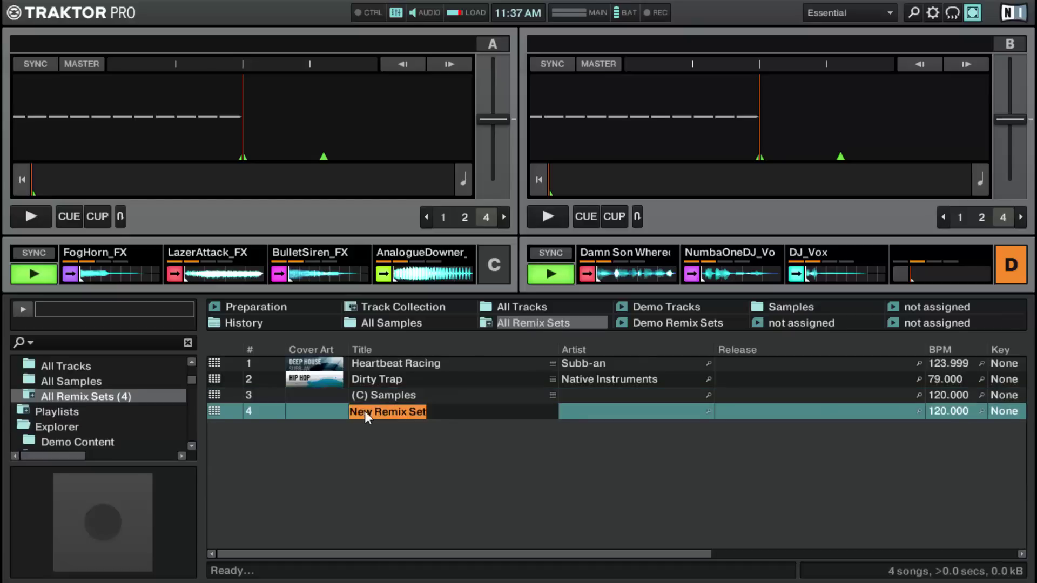
type("(D) Samples")
key("Return")
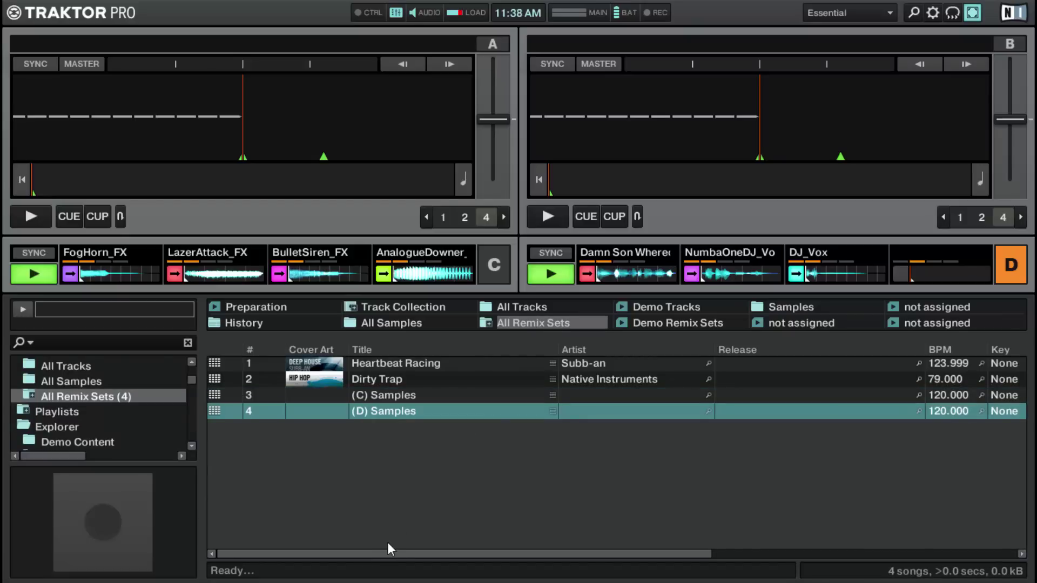
mouse_move(387, 254)
Step: Exit full screen, close Traktor, and confirm quitting despite the playing decks
left_click(971, 14)
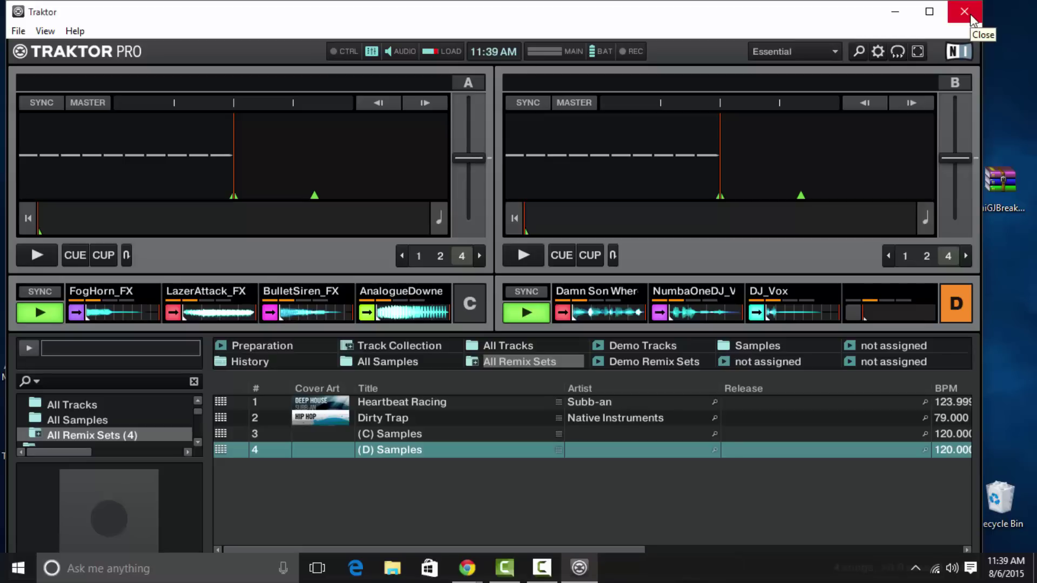
left_click(970, 17)
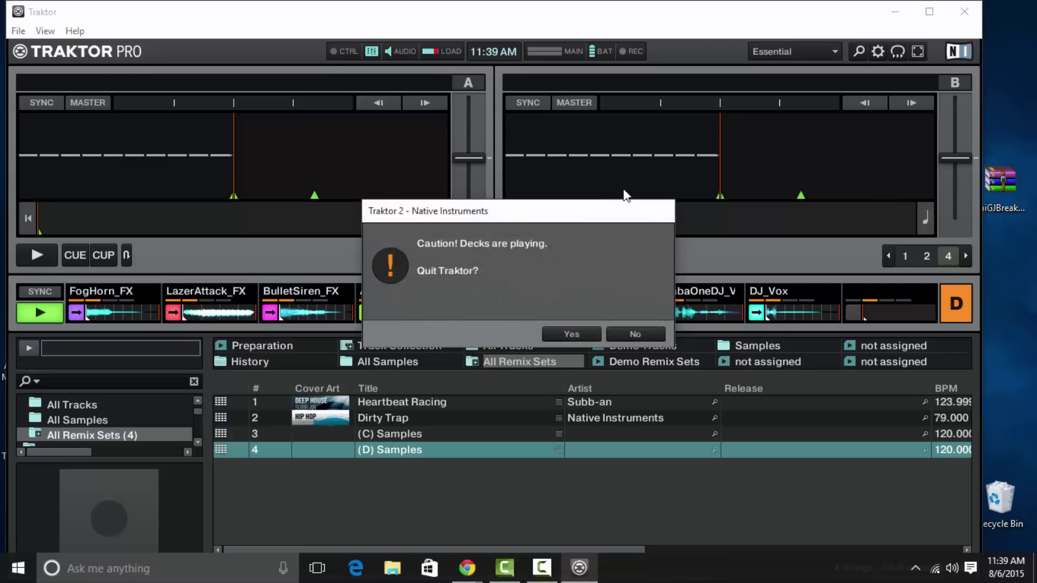
left_click(572, 334)
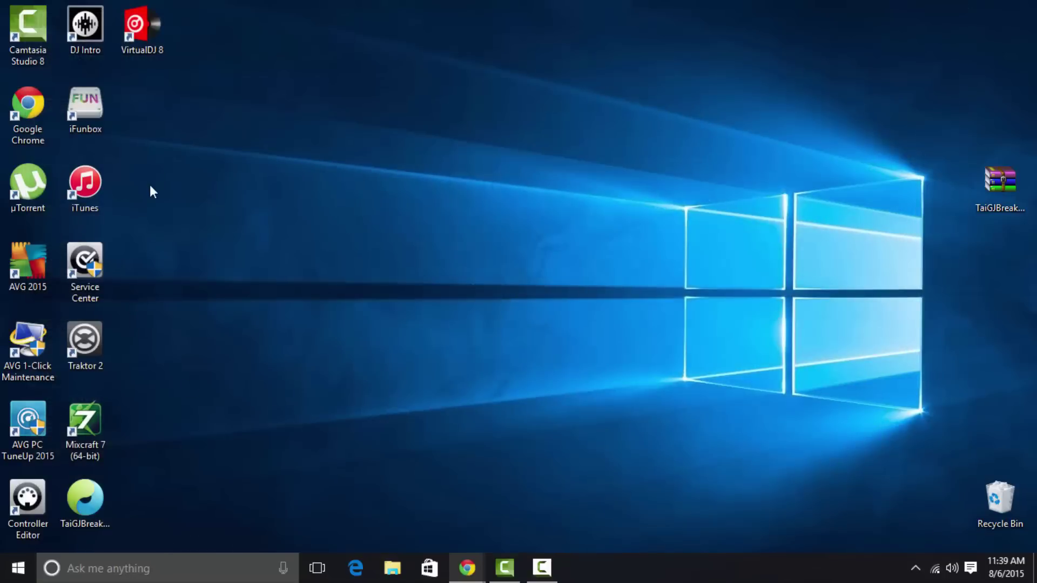
Step: Relaunch Traktor 2 and load the (C) Samples and (D) Samples remix sets onto decks C and D
double_click(96, 348)
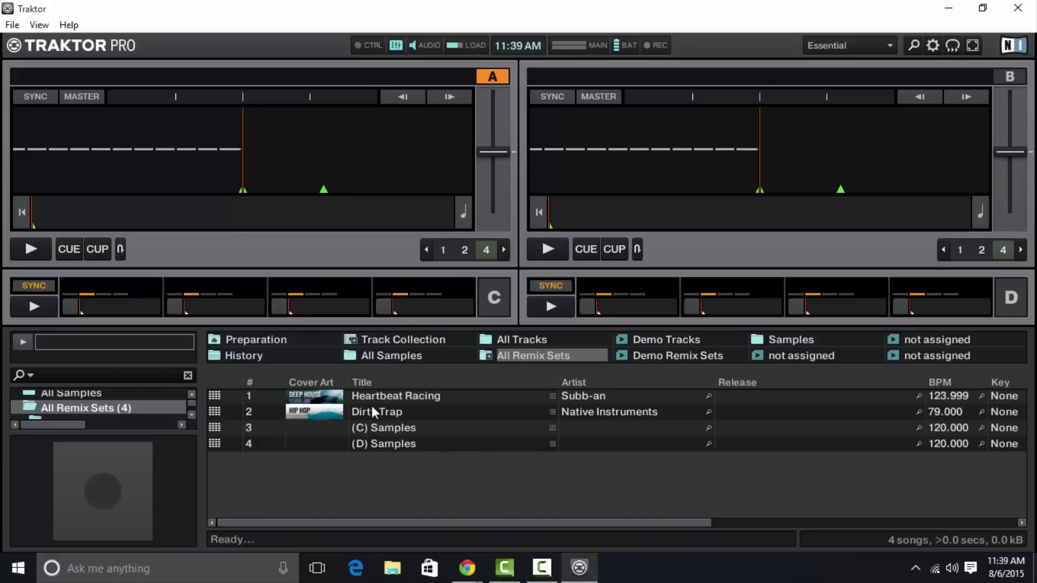
left_click_drag(357, 428, 76, 287)
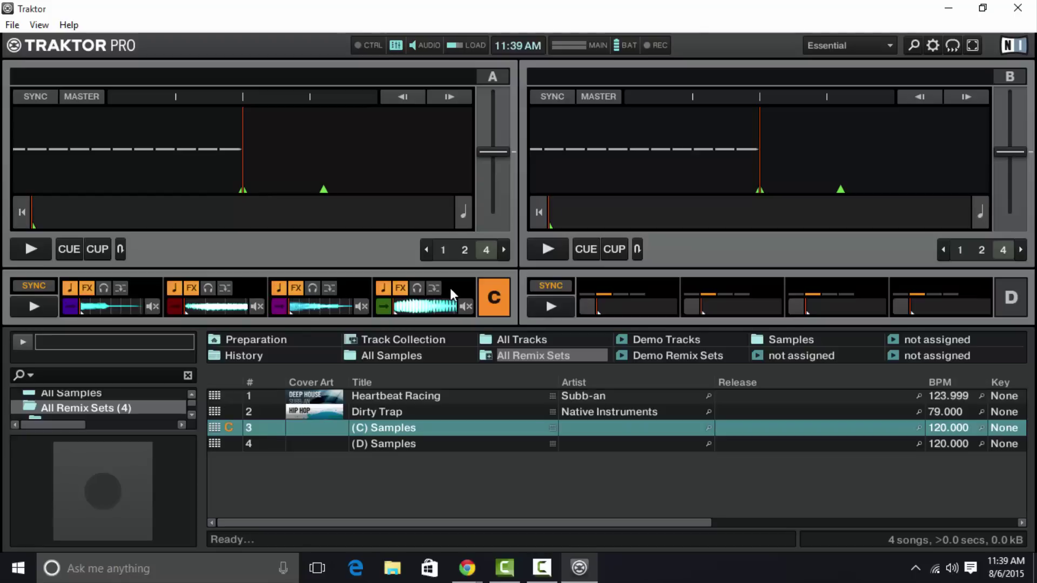
left_click_drag(360, 443, 598, 288)
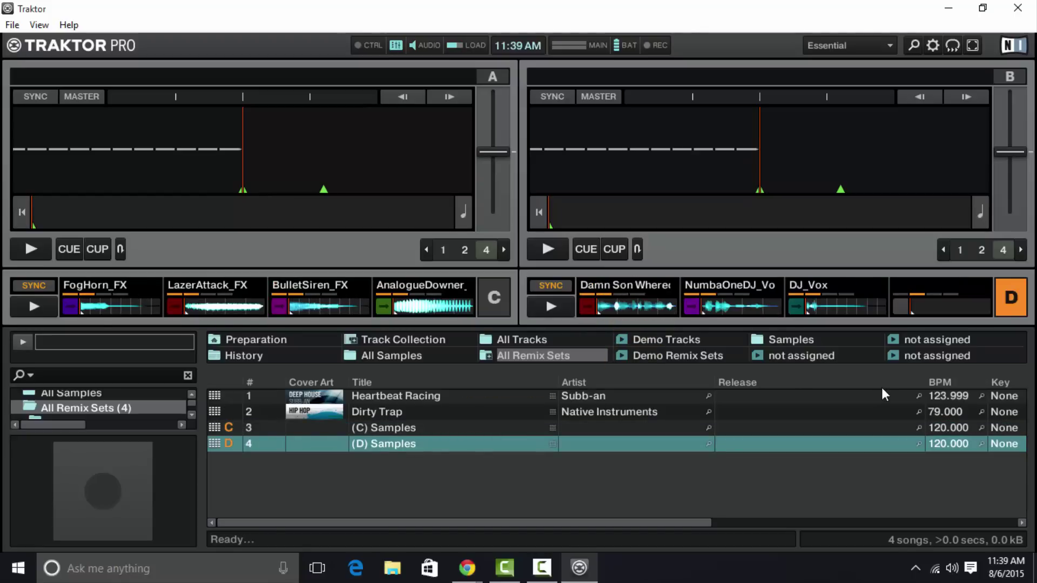